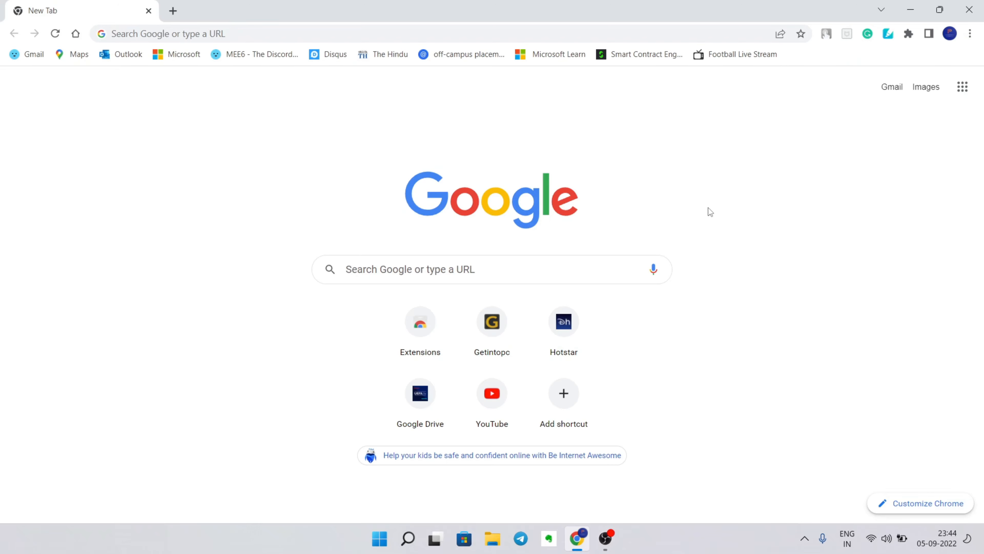
# - Run a web search for 'download mysql' from the address bar
pyautogui.hotkey('alt', 'd')
pyautogui.write('d')
pyautogui.press('Escape')
pyautogui.hotkey('alt', 'd')
pyautogui.write('downlo')
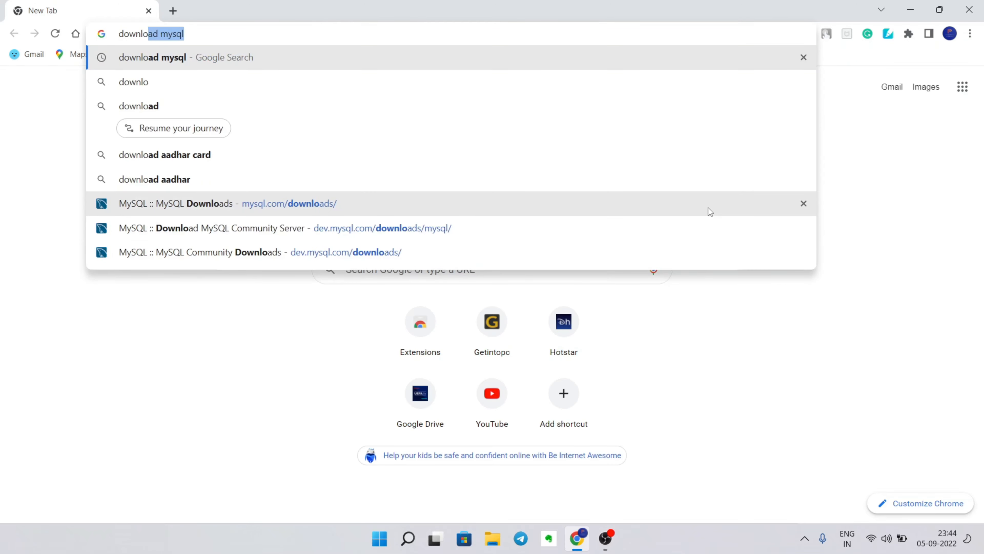
pyautogui.write('ad mysql')
pyautogui.press('Return')
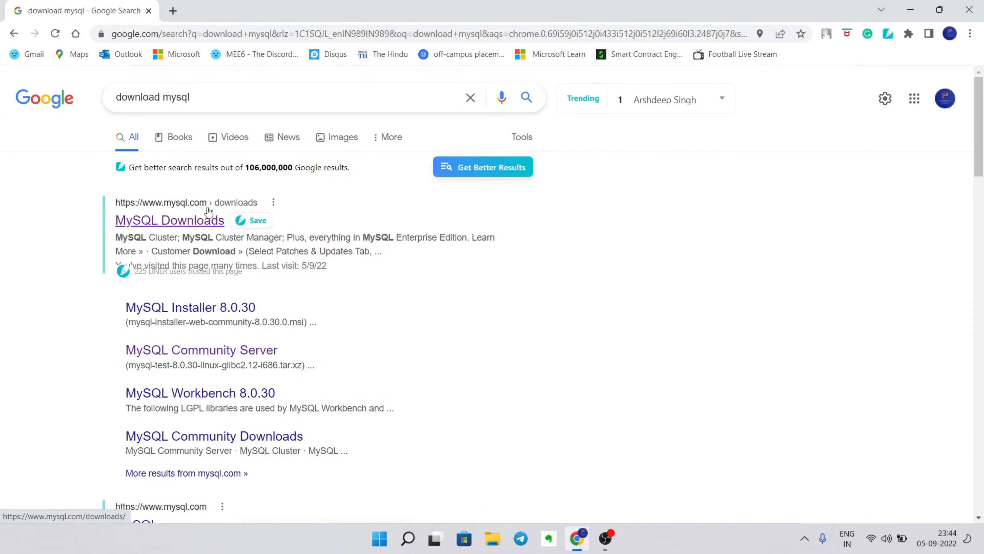
# - Open the official MySQL Downloads page and go to MySQL Community (GPL) Downloads
pyautogui.click(204, 221)
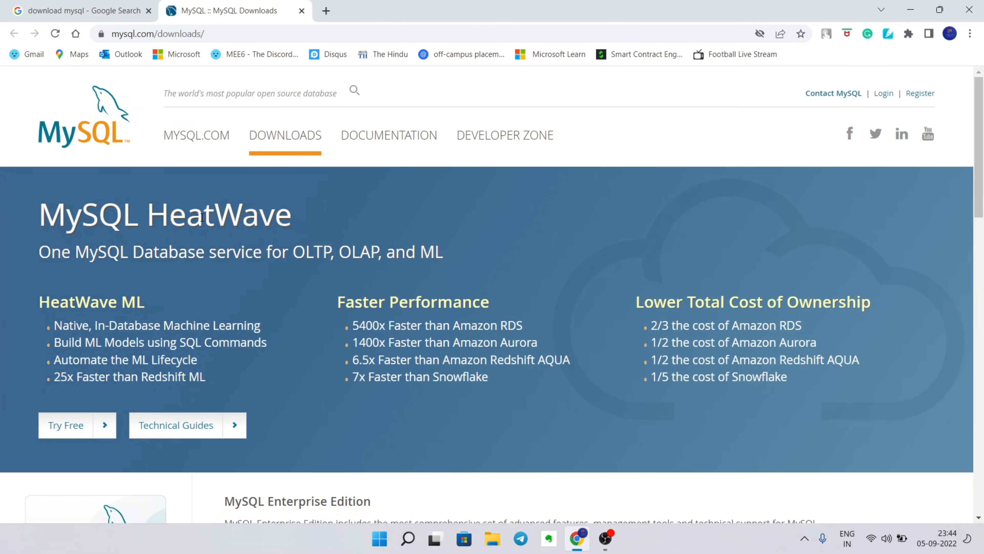
pyautogui.scroll(-10, 366, 275)
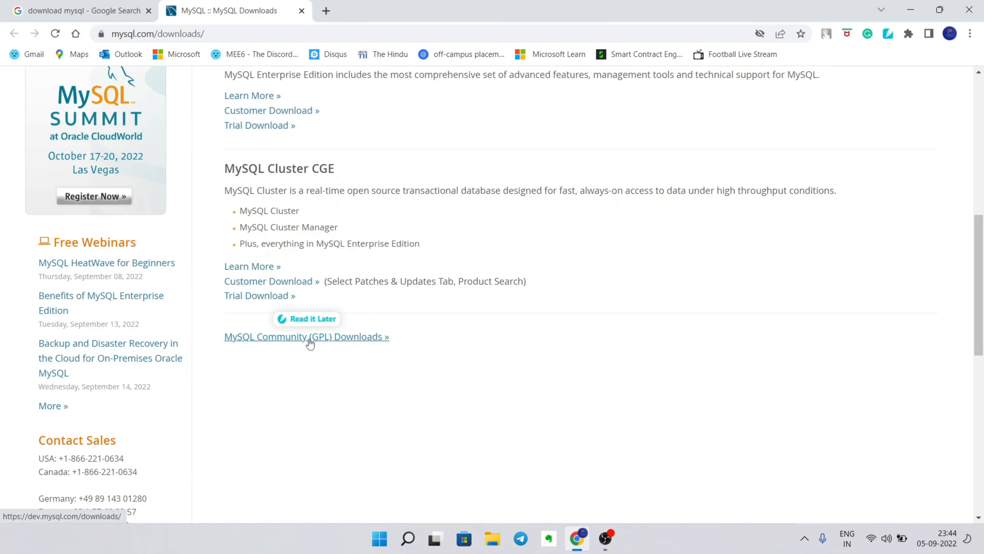
pyautogui.click(309, 344)
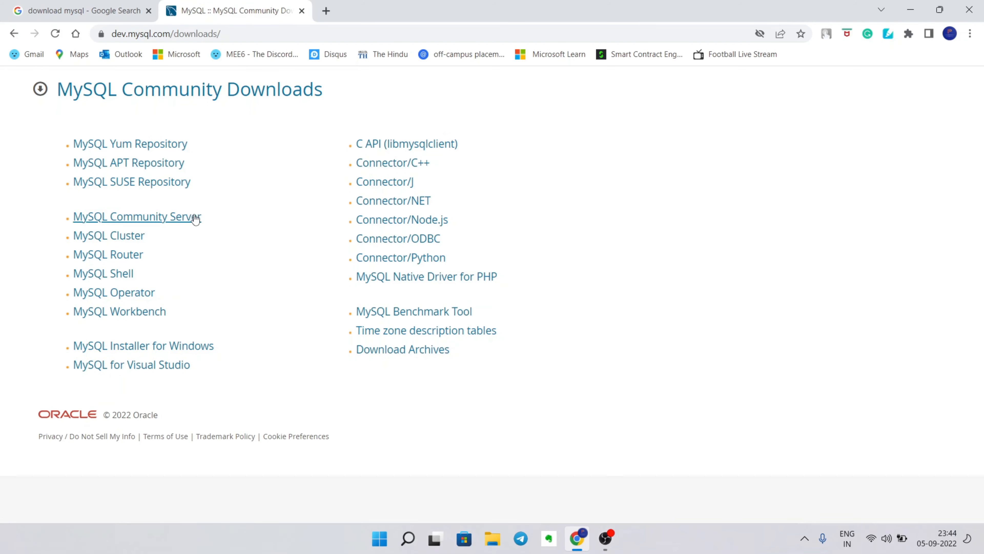
# - Go from MySQL Community Server to the Windows installer page and download the 448.3M installer
pyautogui.click(151, 218)
pyautogui.scroll(-5, 308, 291)
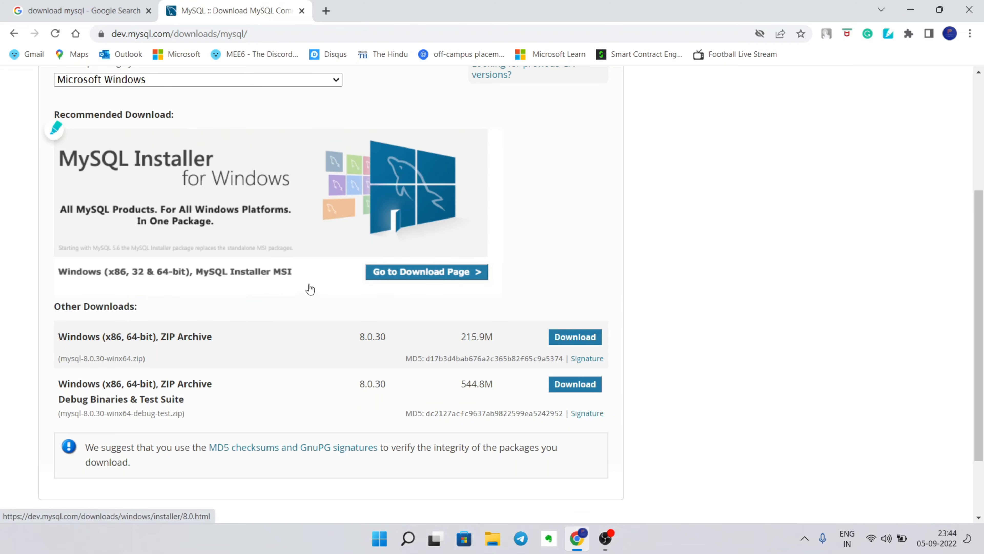
pyautogui.click(421, 273)
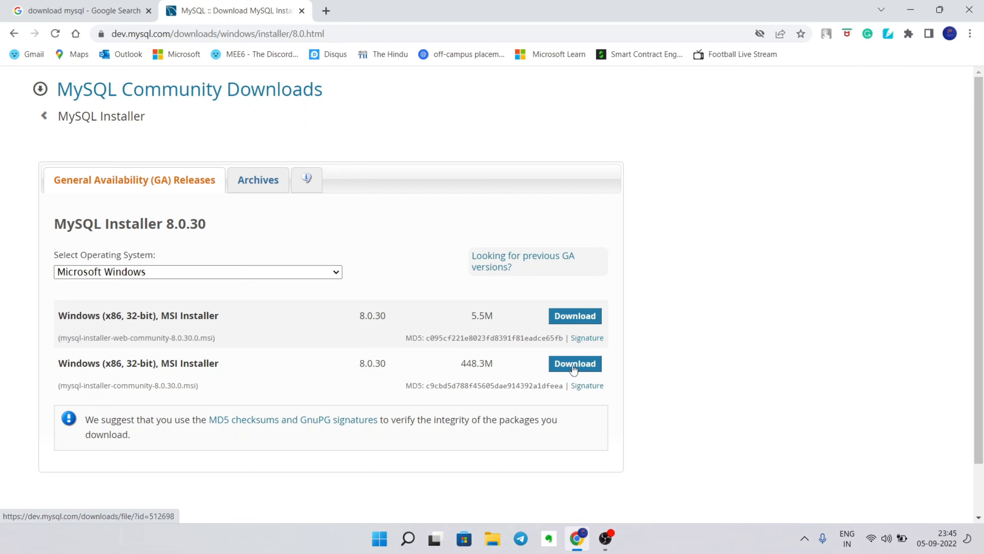
pyautogui.click(573, 370)
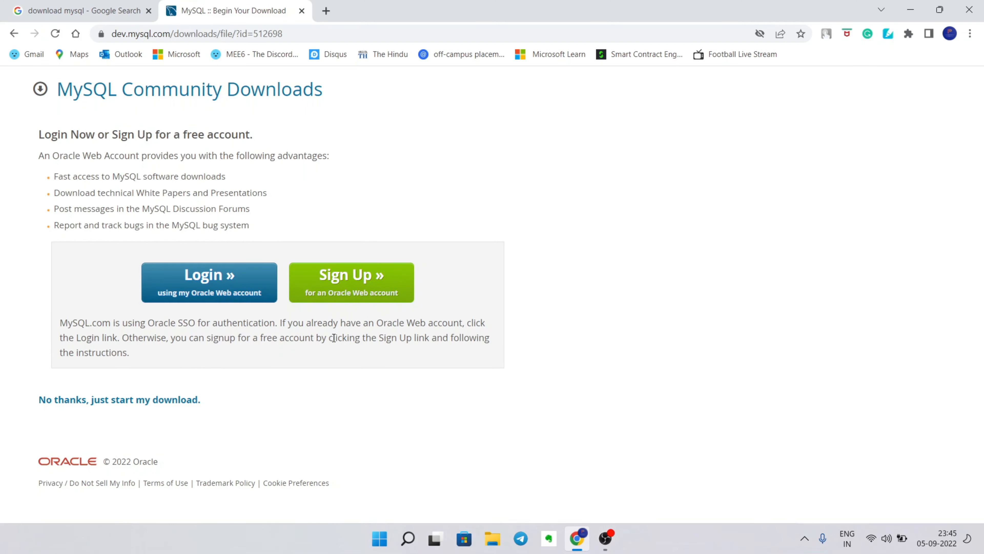
# - Skip login to start the download, then run the downloaded MySQL installer
pyautogui.click(105, 401)
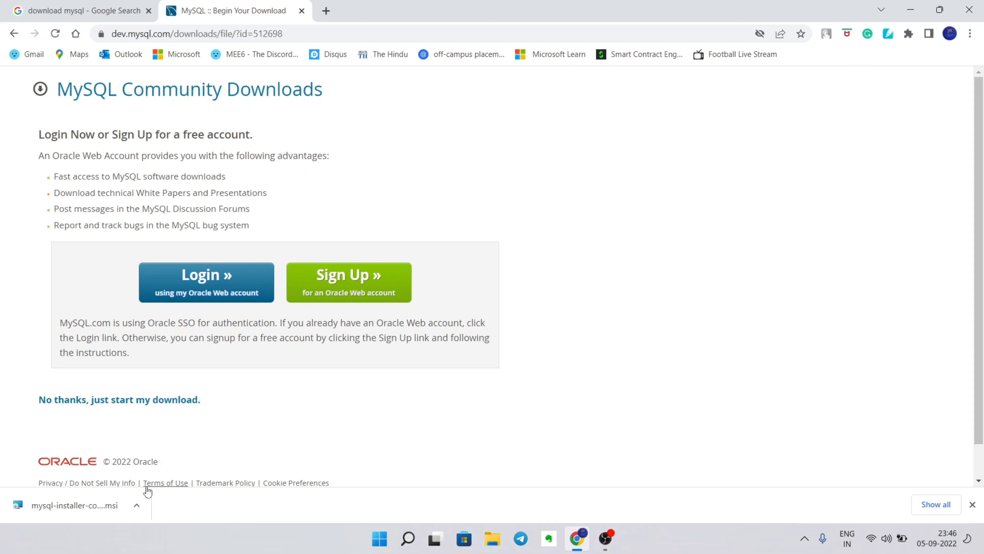
pyautogui.click(140, 502)
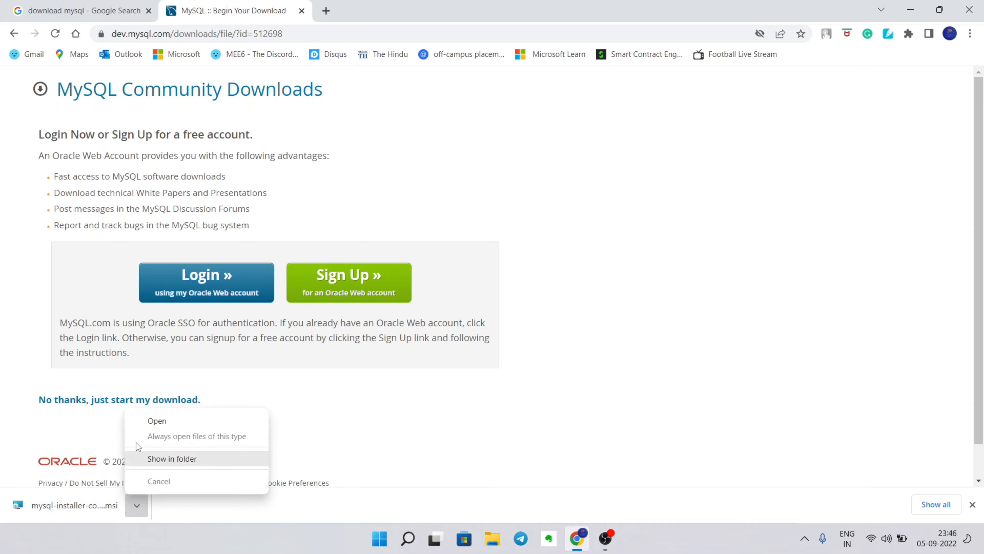
pyautogui.click(197, 419)
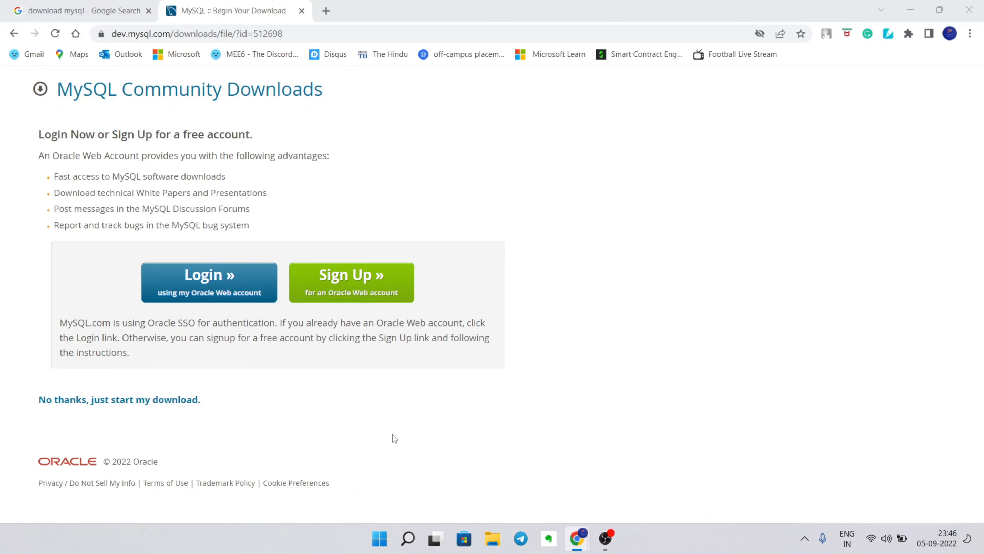
pyautogui.click(910, 9)
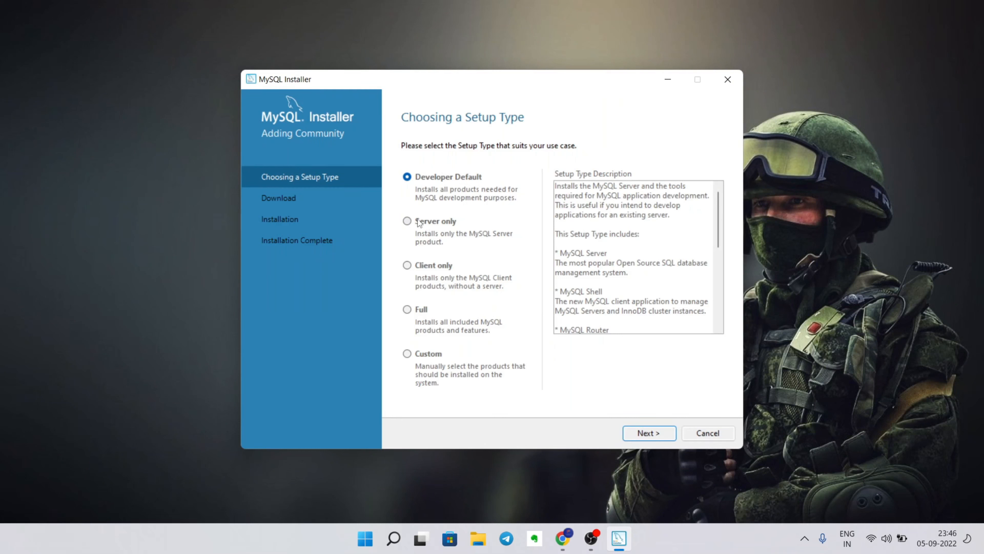
# - Compare the Server only, Client only, Full and Custom setup types, then continue with Developer Default
pyautogui.click(407, 221)
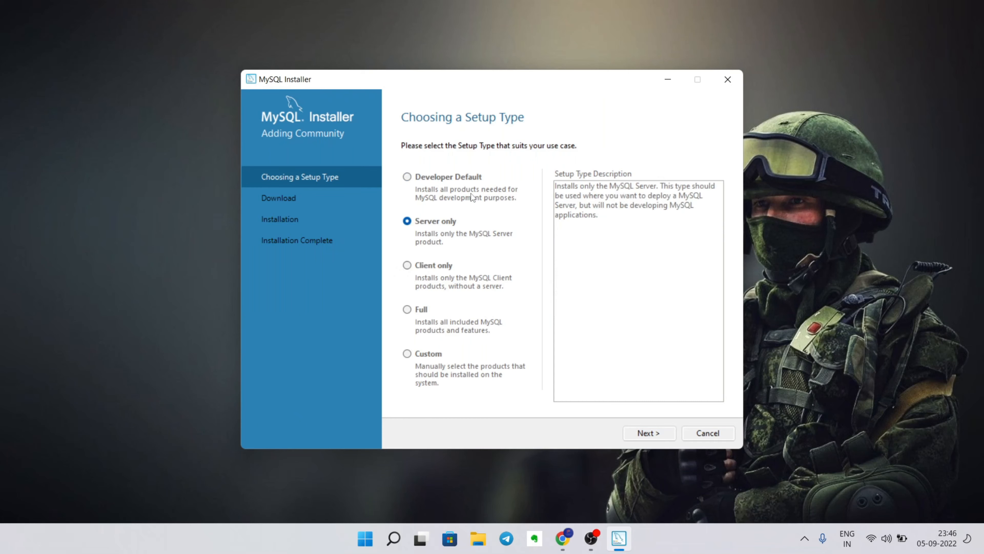
pyautogui.click(406, 265)
pyautogui.click(408, 309)
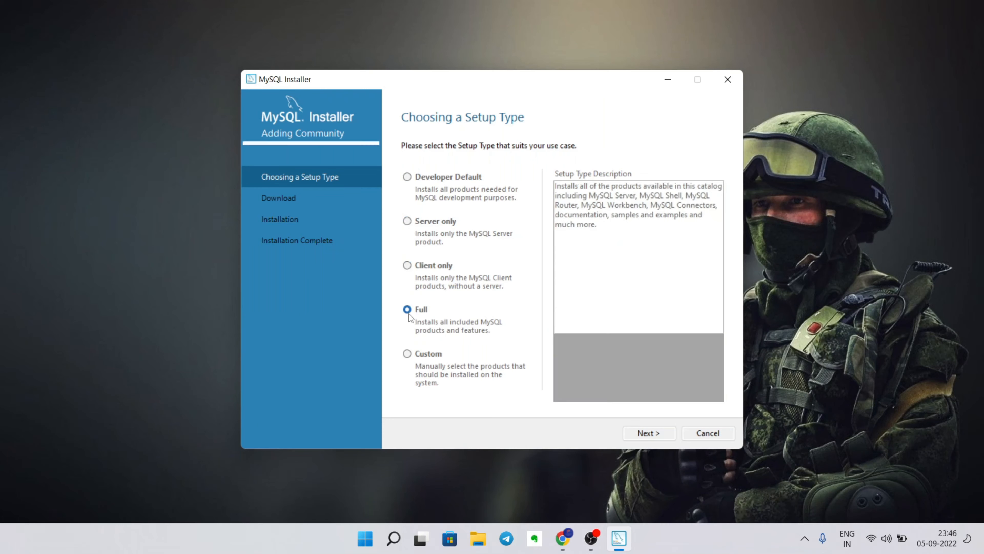
pyautogui.click(405, 354)
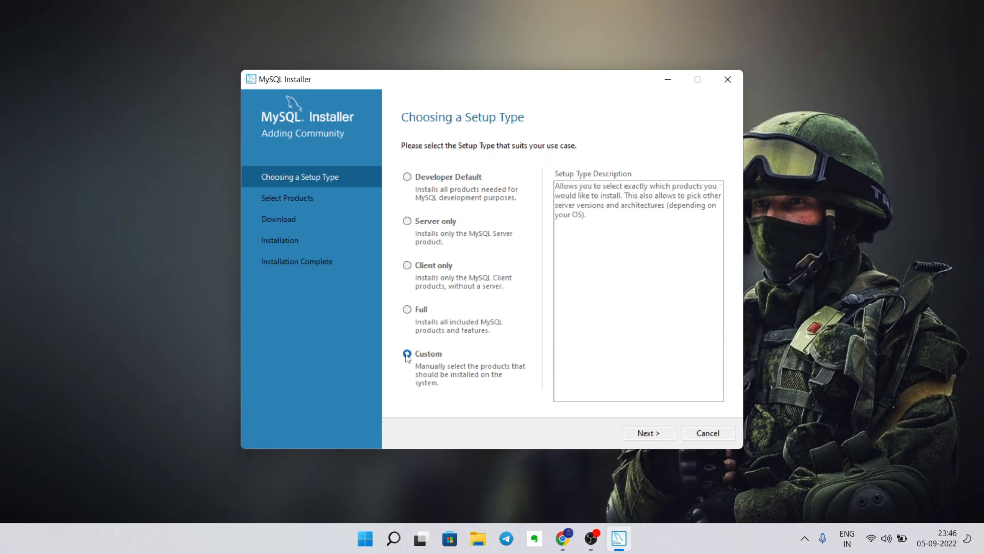
pyautogui.click(411, 177)
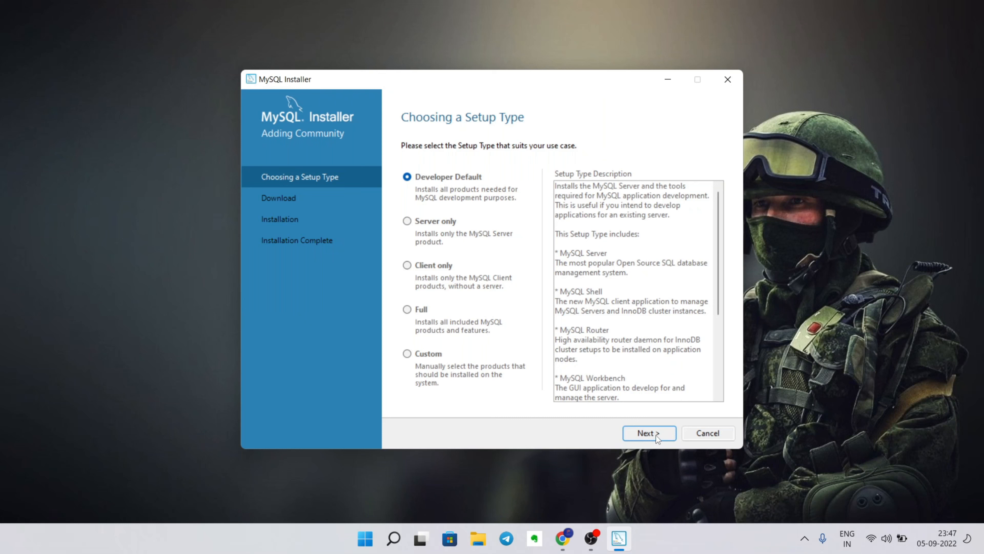
pyautogui.click(409, 310)
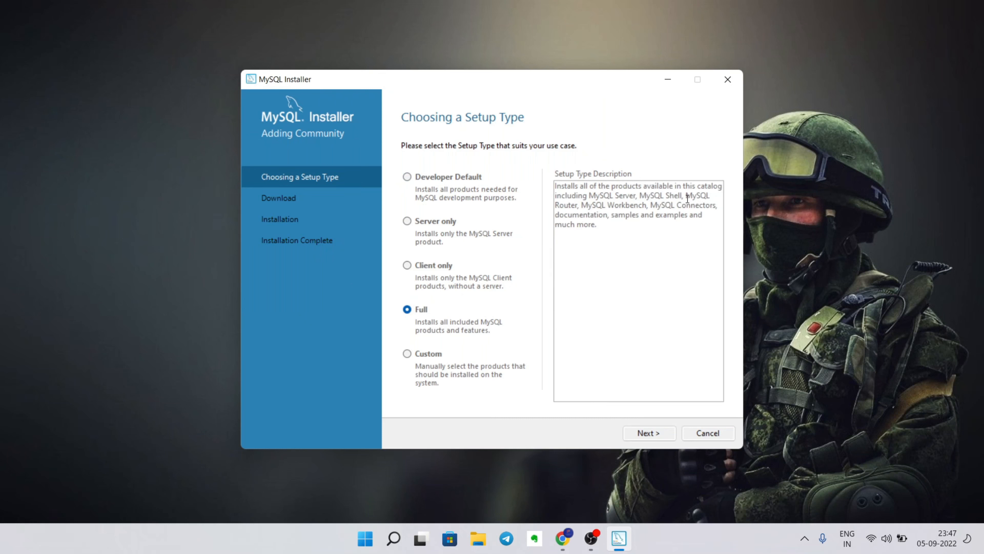
pyautogui.click(407, 353)
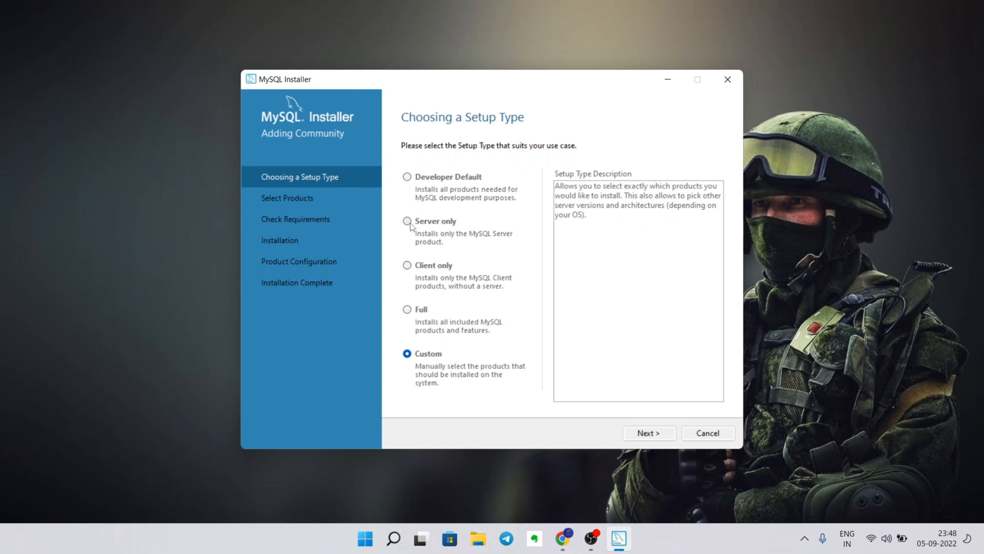
pyautogui.click(409, 179)
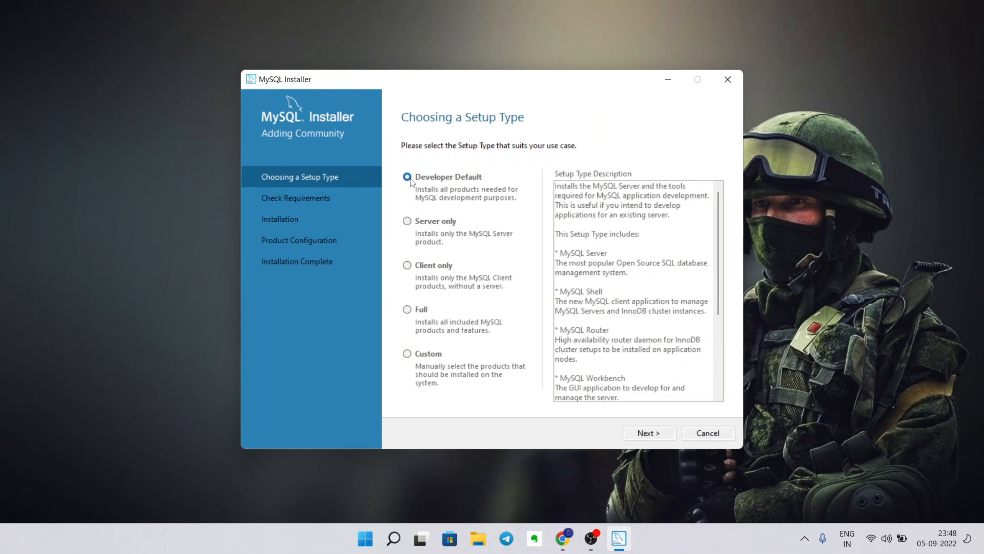
pyautogui.click(657, 435)
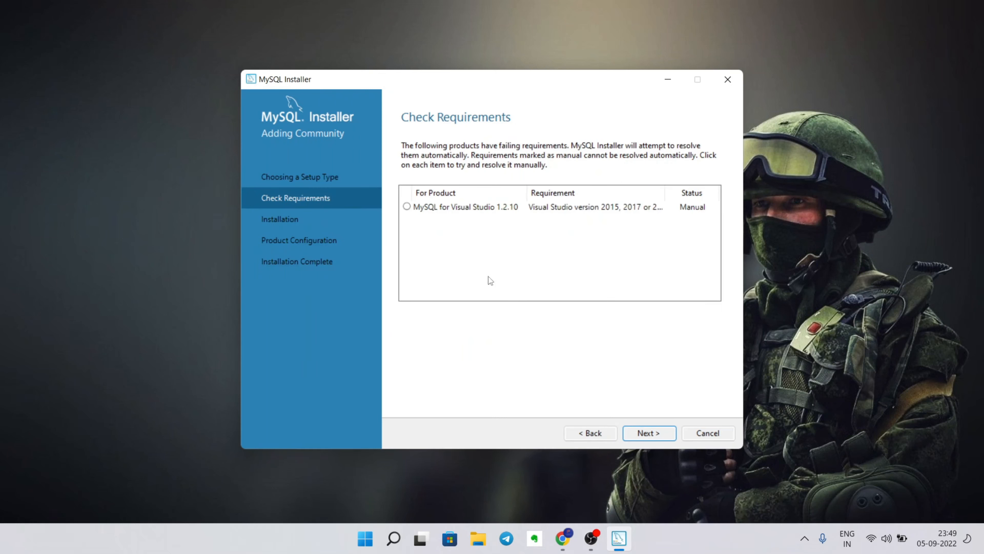
# - View the MySQL for Visual Studio 1.2.10 requirement details, then show Windows' All apps list
pyautogui.click(425, 208)
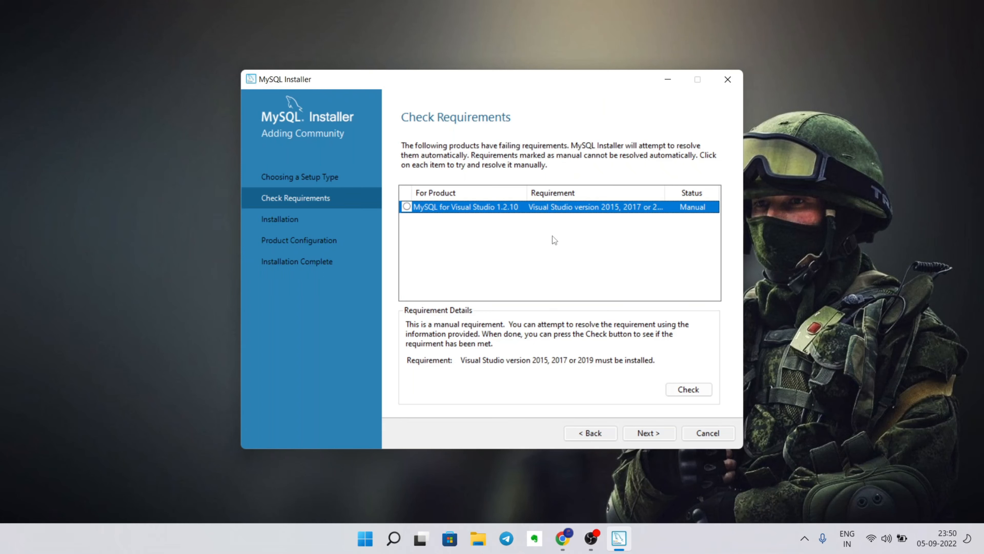
pyautogui.press('super')
pyautogui.click(634, 126)
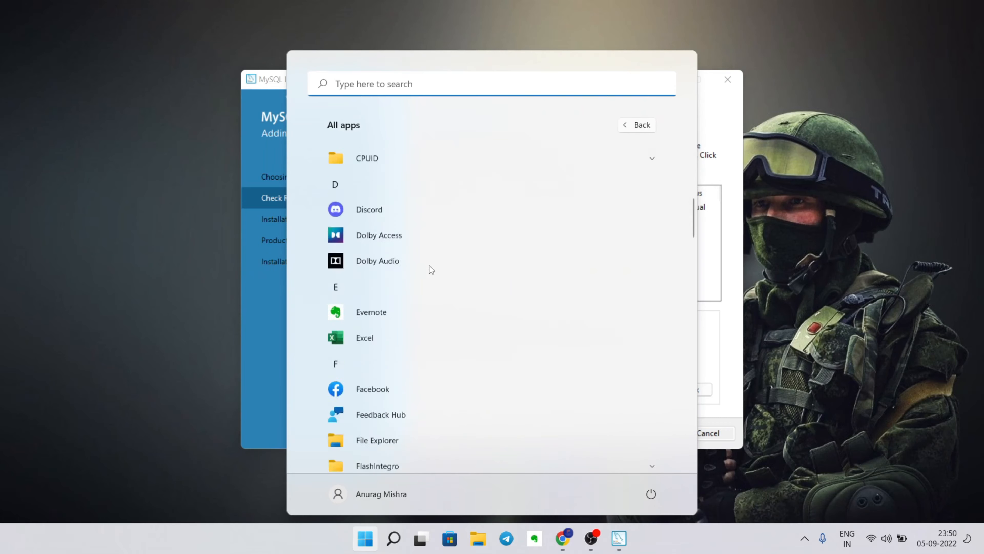
# - Scroll All apps looking for Visual Studio, then dismiss the Start menu
pyautogui.scroll(-15, 427, 281)
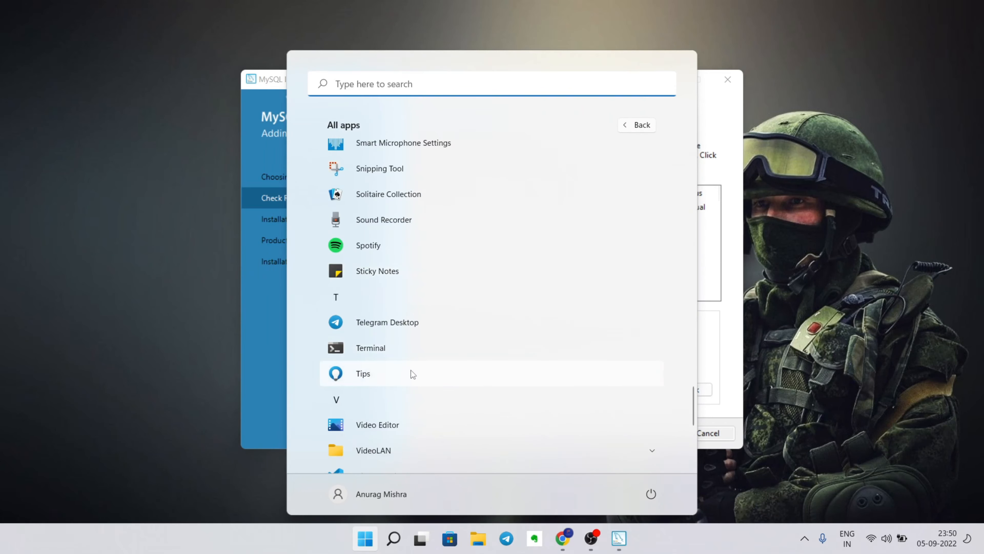
pyautogui.scroll(-6, 409, 357)
pyautogui.scroll(3, 392, 225)
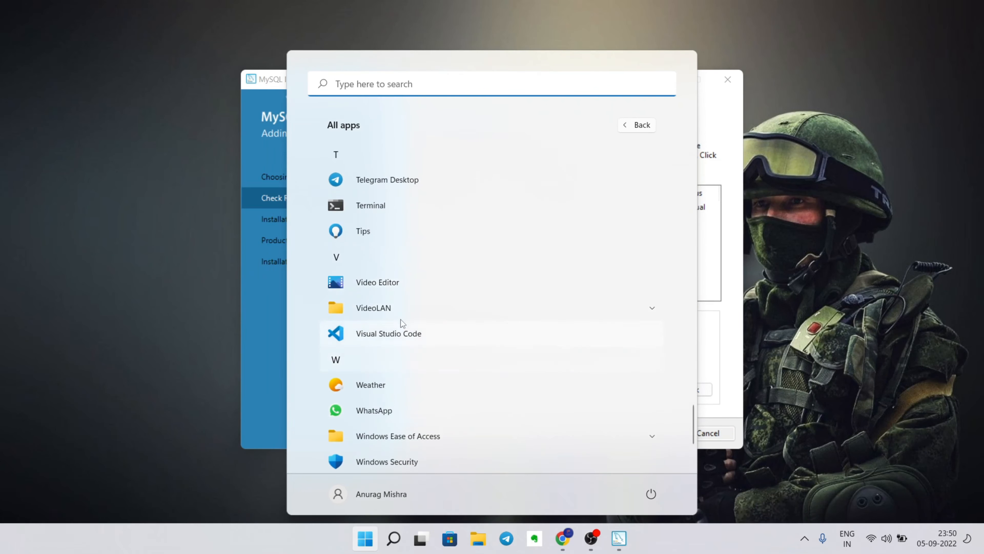
pyautogui.click(716, 125)
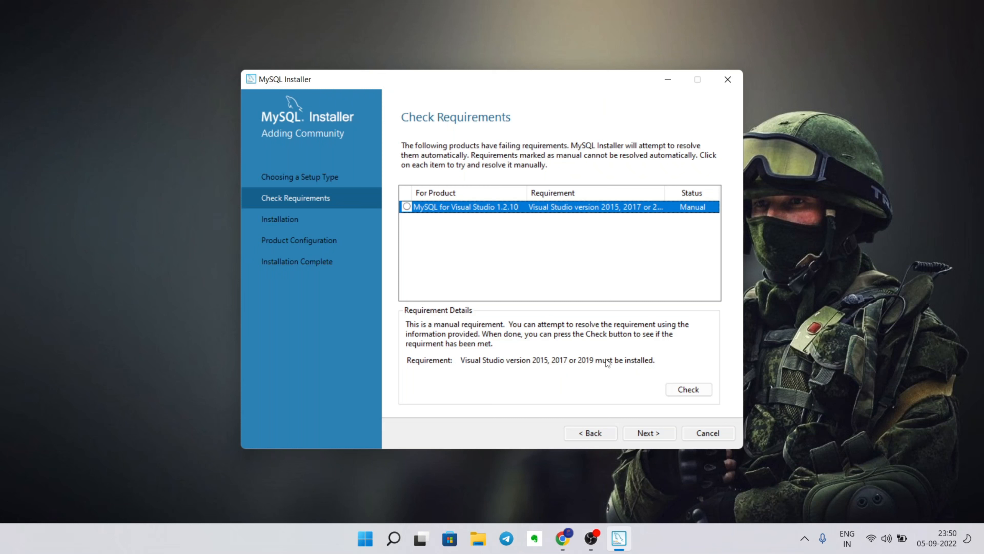
# - Skip the unmet Visual Studio requirement, install all eleven 8.0.30 products, and begin server configuration
pyautogui.click(647, 434)
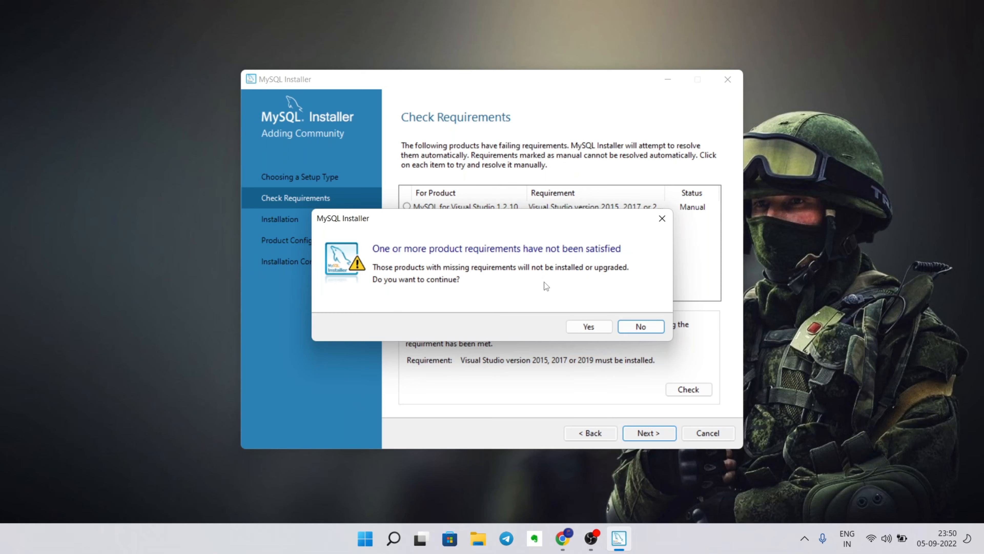
pyautogui.click(590, 327)
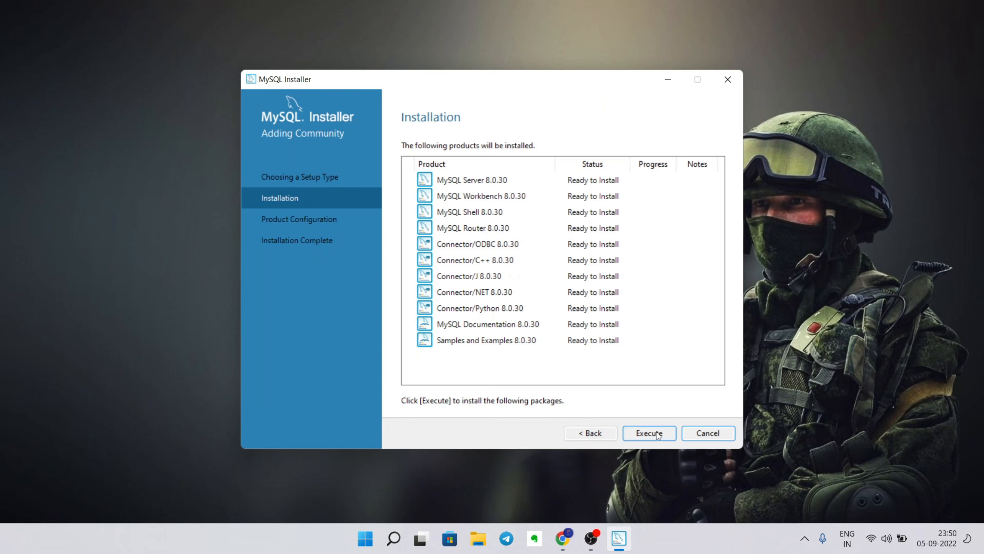
pyautogui.click(545, 180)
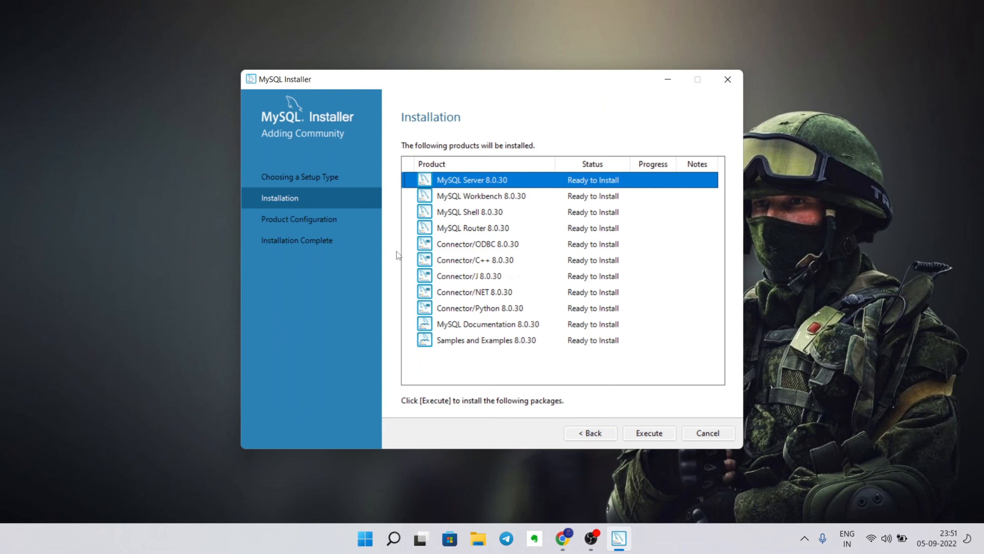
pyautogui.click(651, 433)
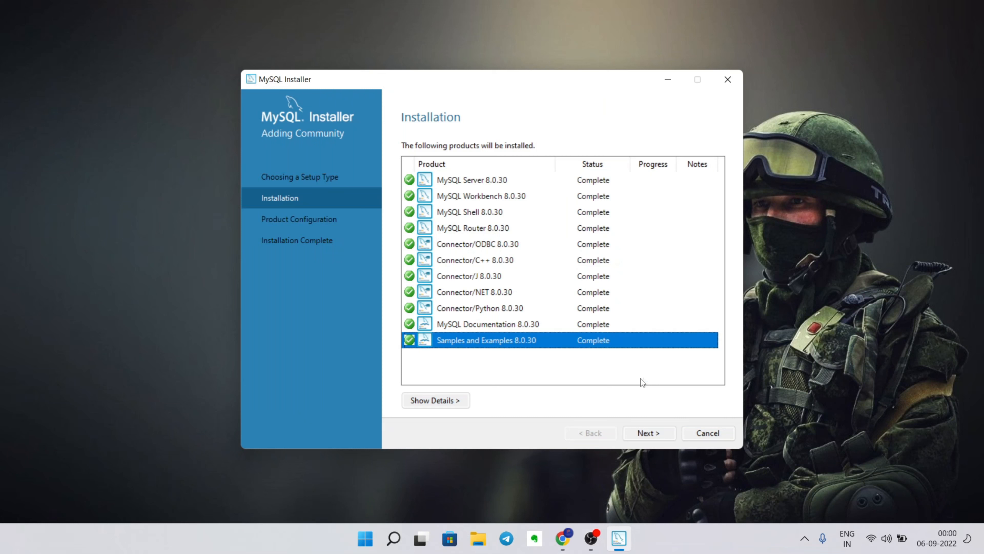
pyautogui.click(652, 437)
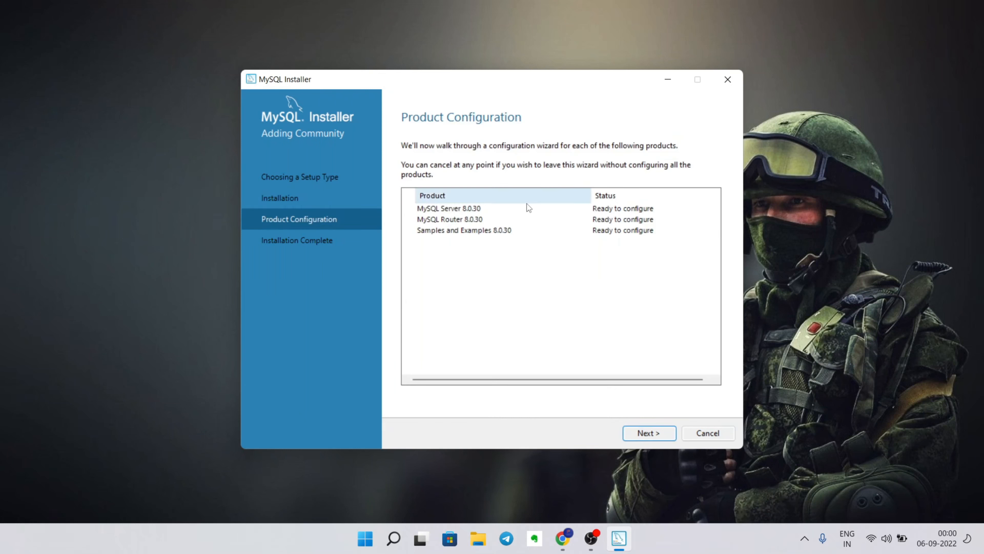
pyautogui.click(638, 433)
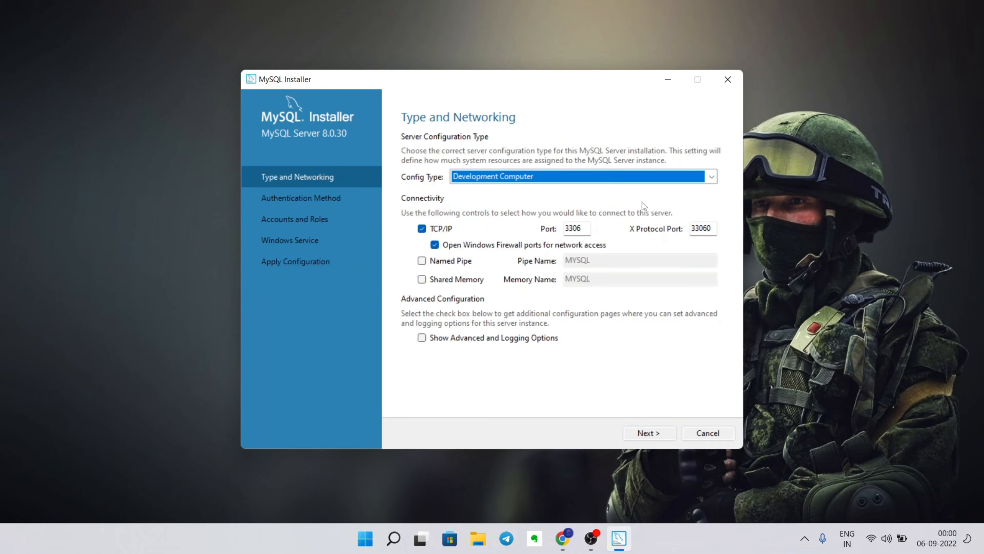
# - Keep Development Computer on port 3306 and strong password encryption, continuing to Accounts and Roles
pyautogui.click(712, 178)
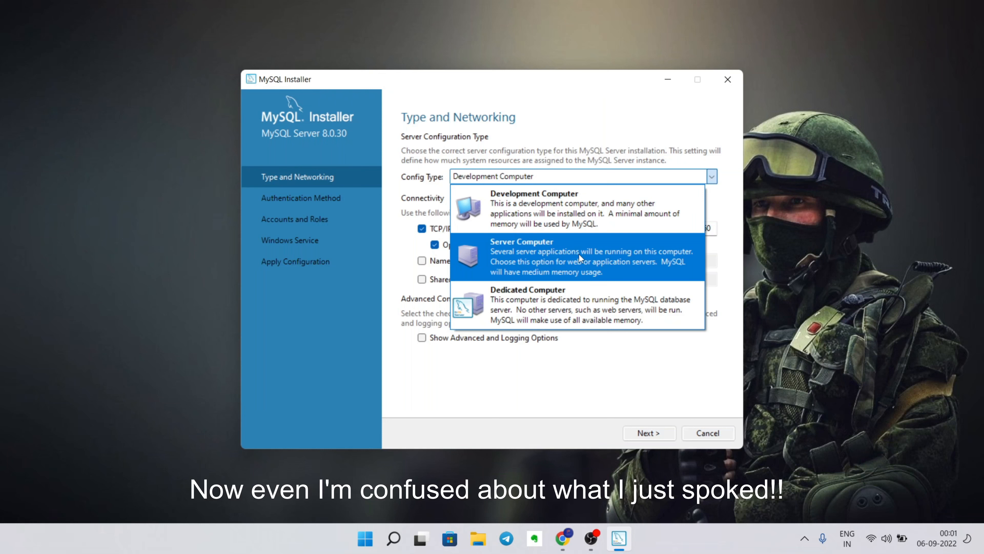
pyautogui.click(600, 214)
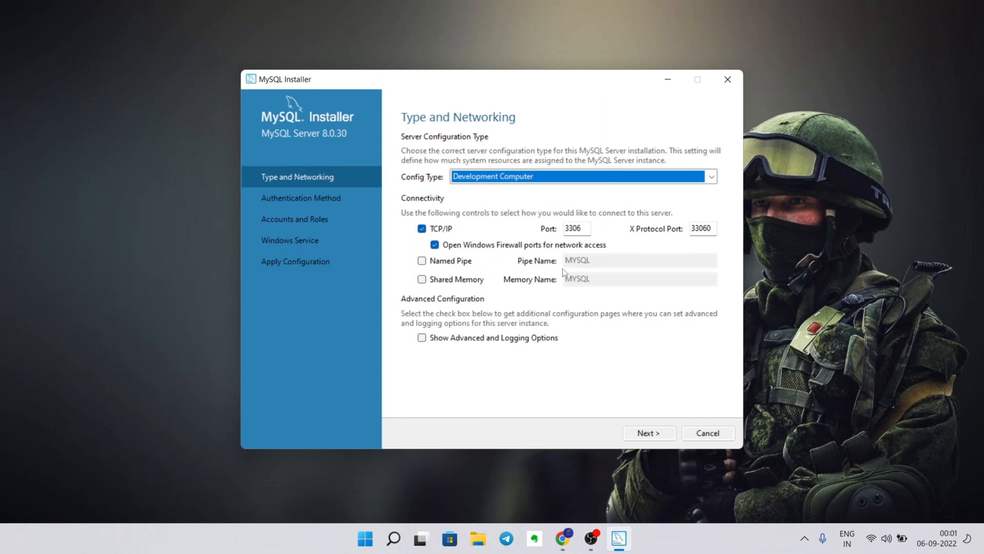
pyautogui.click(662, 433)
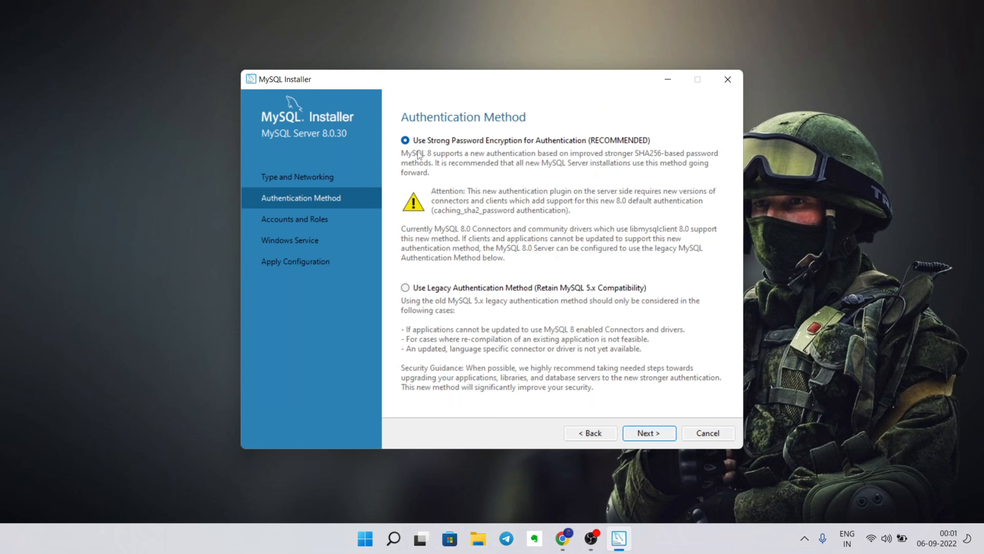
pyautogui.click(660, 430)
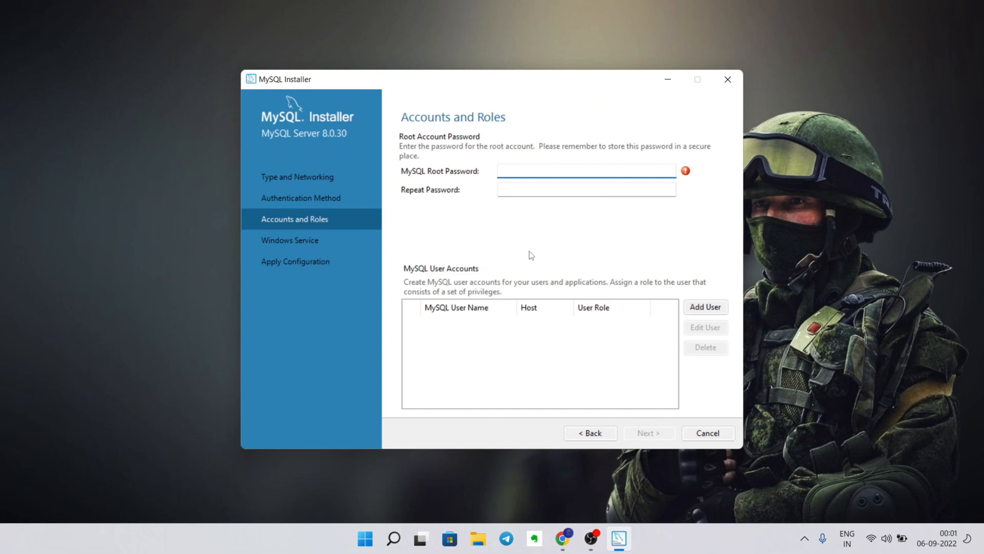
# - Enter and confirm the root account password, then start adding a new MySQL user
pyautogui.write('root12')
pyautogui.click(565, 191)
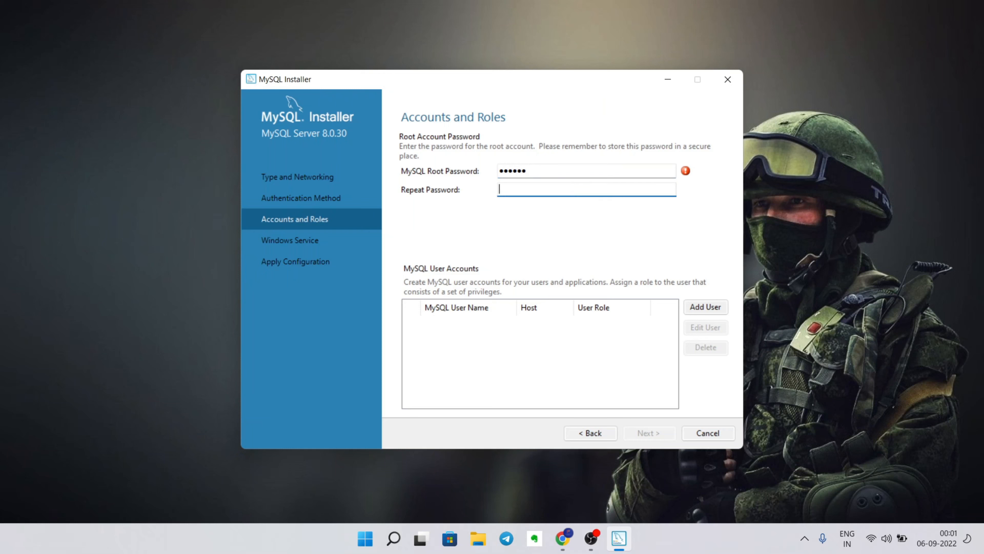
pyautogui.write('root12')
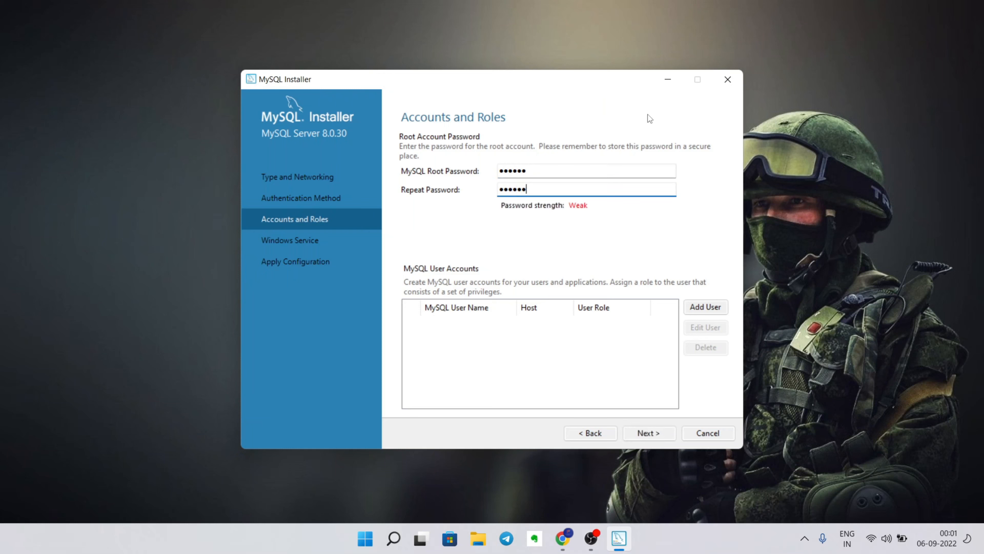
pyautogui.click(708, 307)
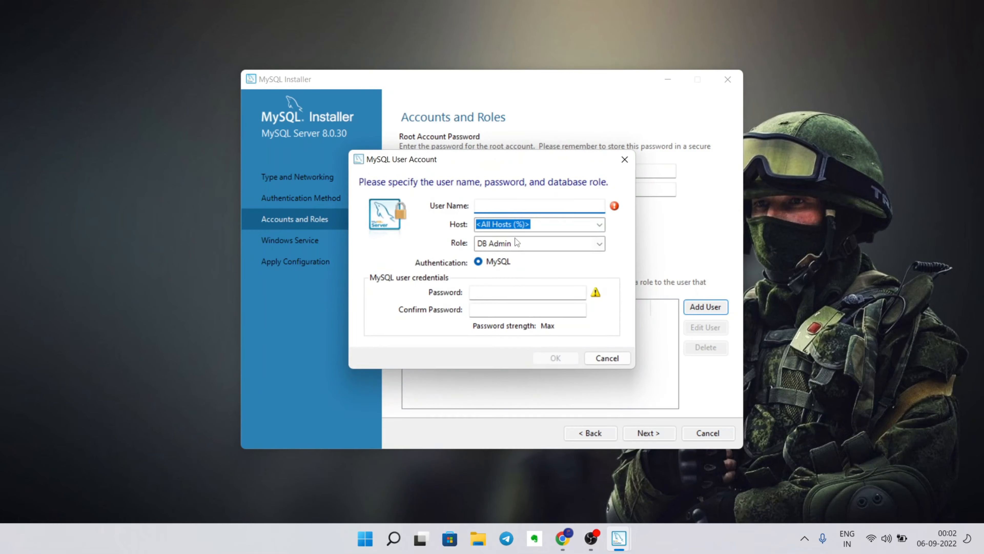
# - Create a DB Admin user for all hosts with a username and confirmed password, then select its row
pyautogui.write('Anurag')
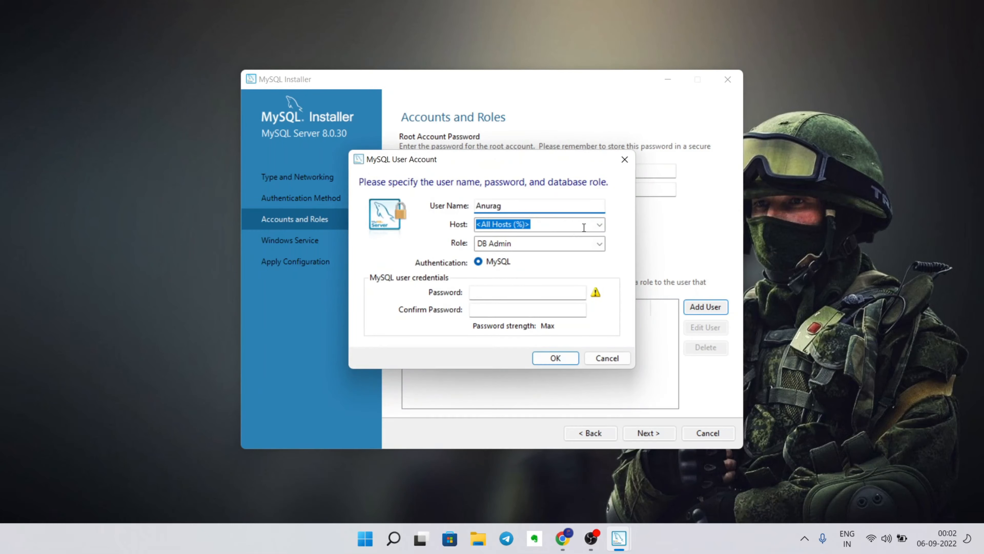
pyautogui.click(599, 243)
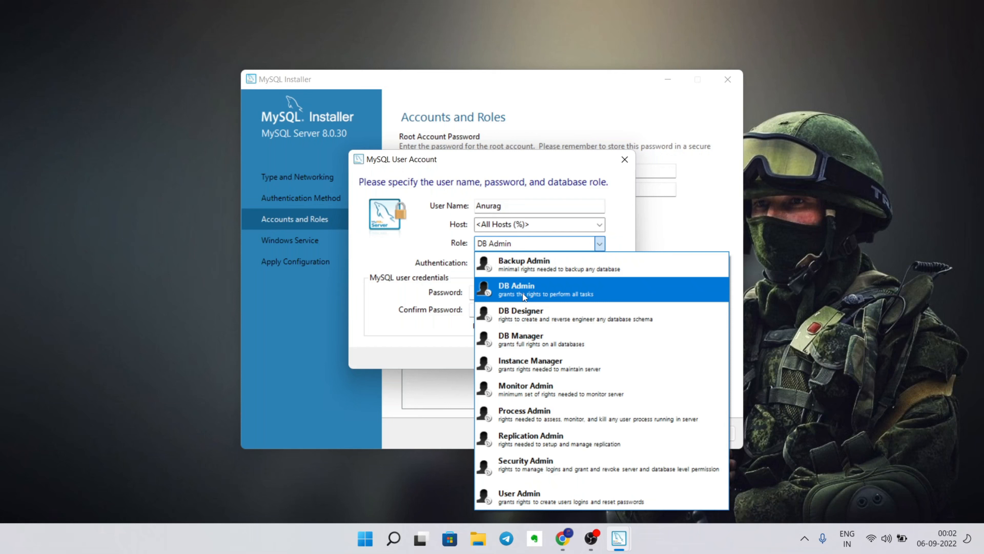
pyautogui.click(522, 294)
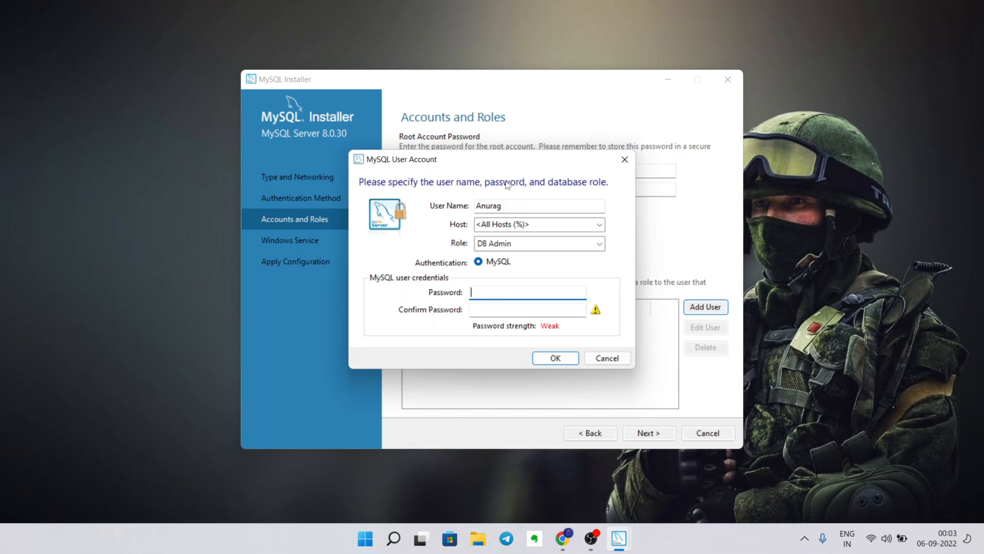
pyautogui.moveTo(505, 160); pyautogui.dragTo(539, 332)
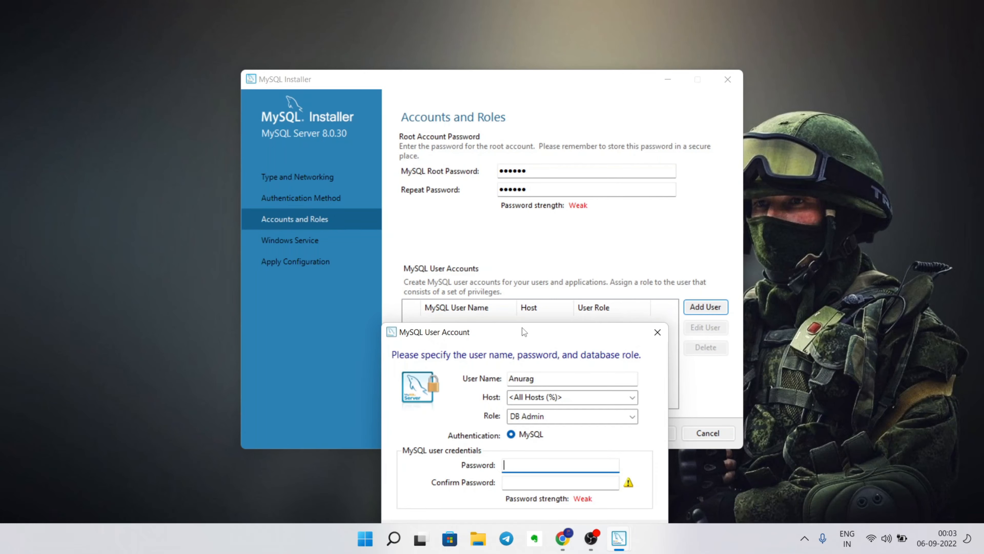
pyautogui.moveTo(523, 326); pyautogui.dragTo(504, 198)
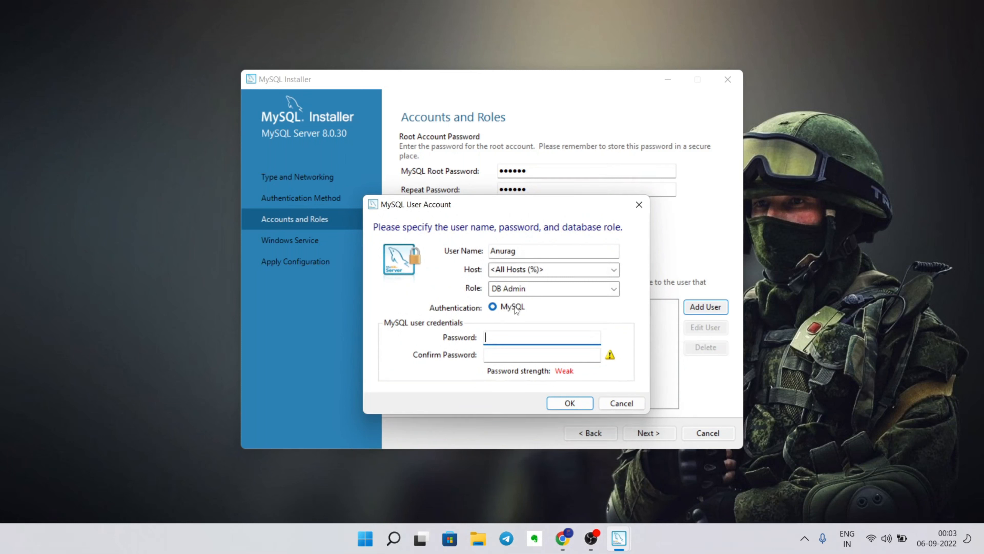
pyautogui.write('123456')
pyautogui.click(523, 355)
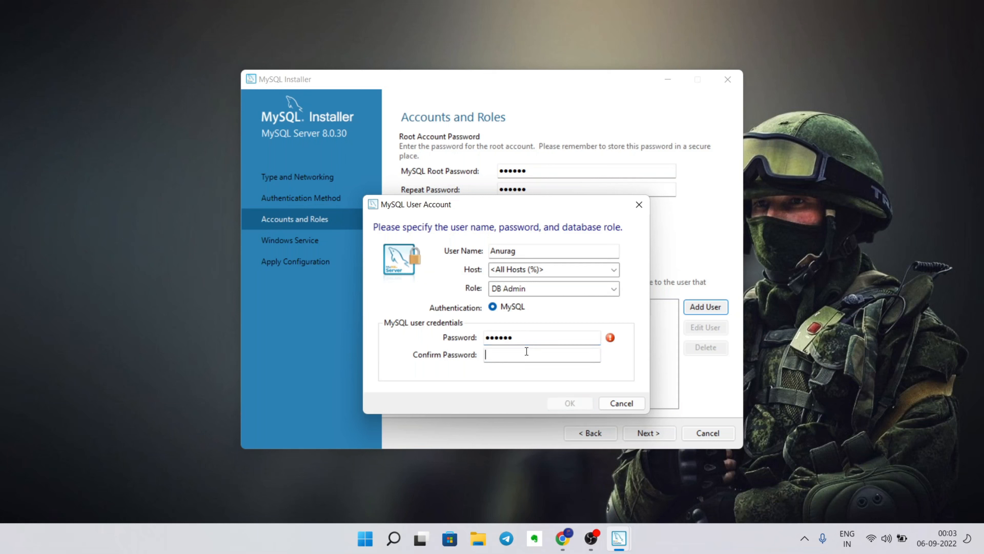
pyautogui.write('123456')
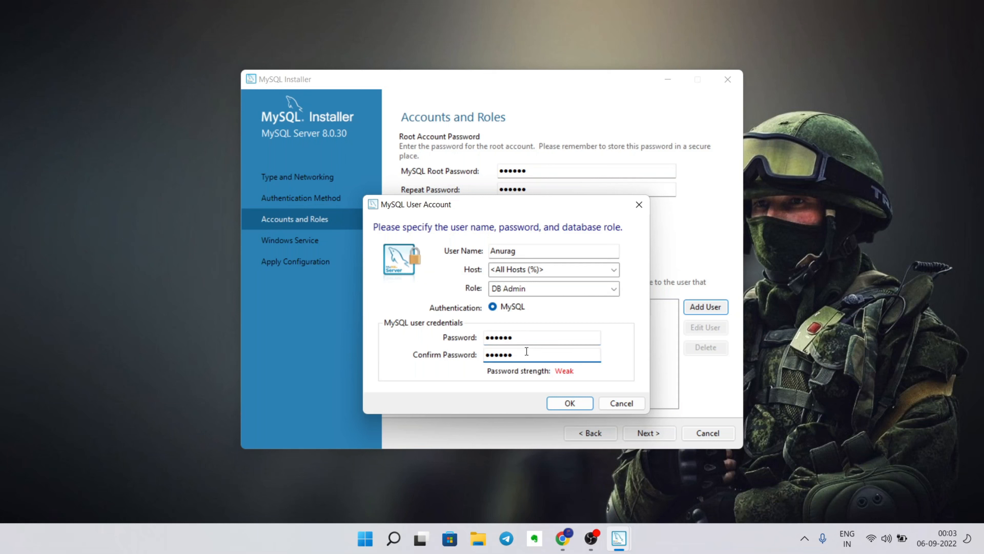
pyautogui.click(568, 403)
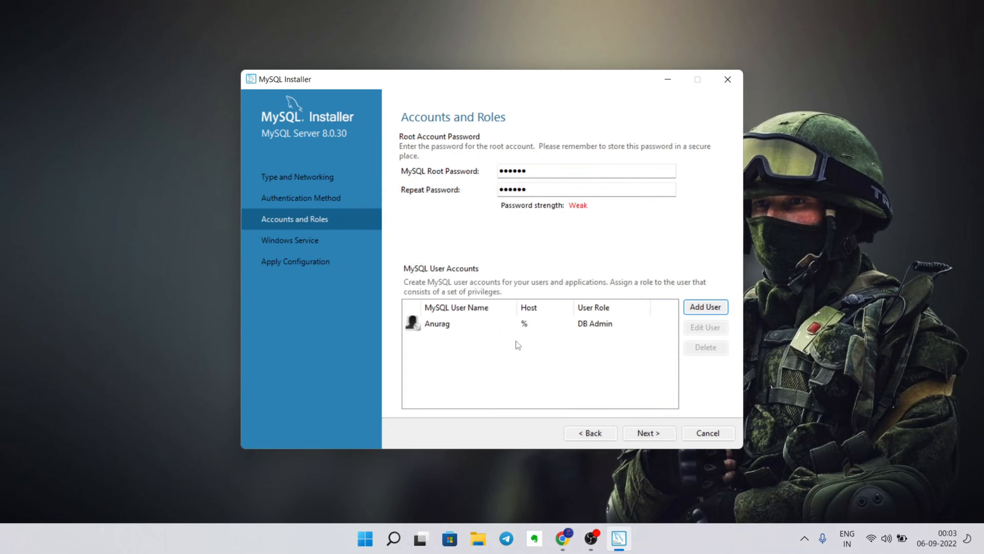
pyautogui.click(487, 325)
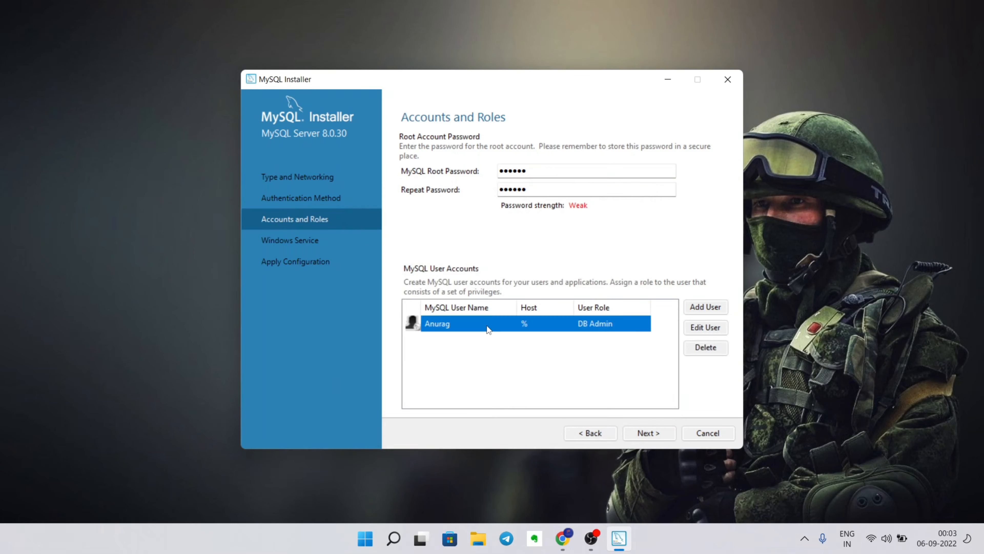
pyautogui.click(550, 368)
# - Keep the MySQL80 Windows service settings and apply the MySQL Server 8.0.30 configuration
pyautogui.click(652, 432)
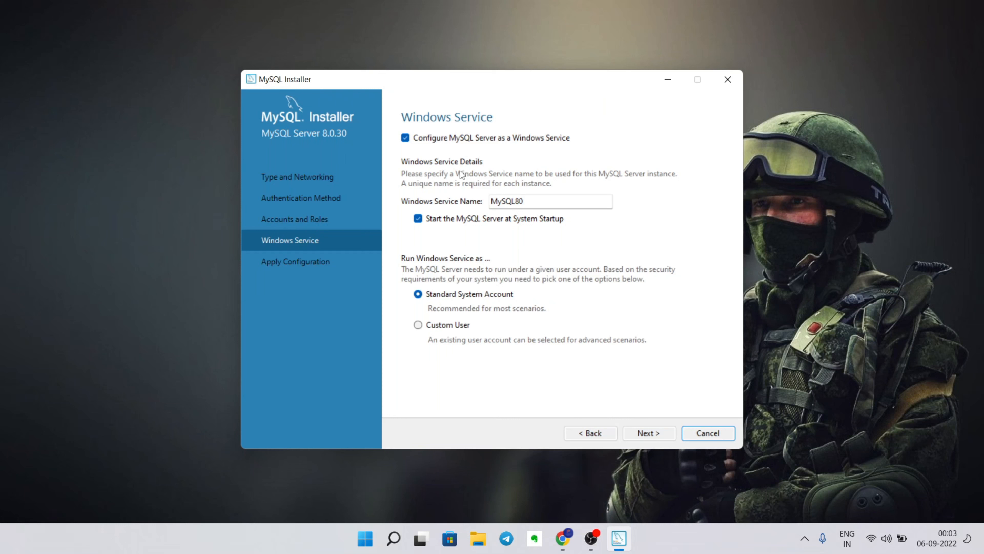
pyautogui.click(637, 434)
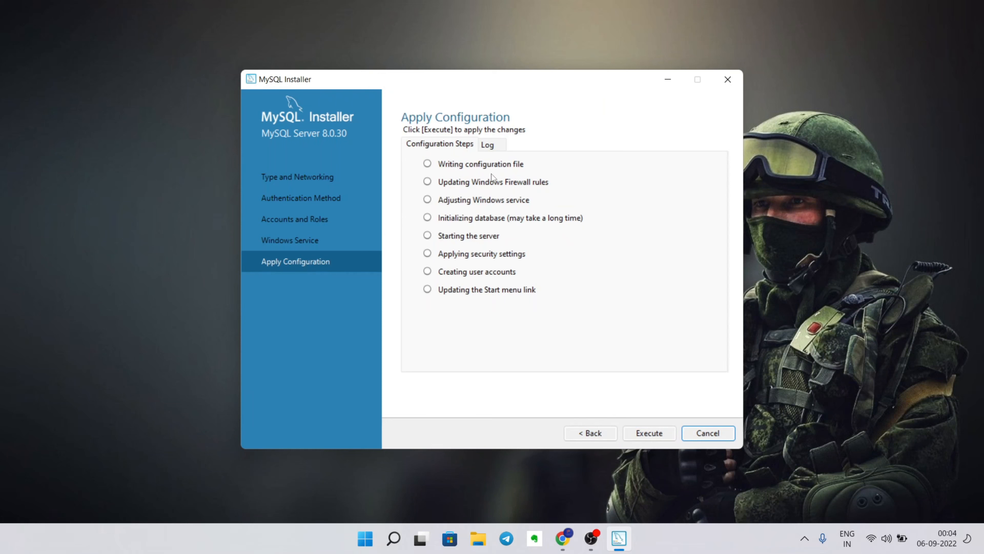
pyautogui.click(645, 436)
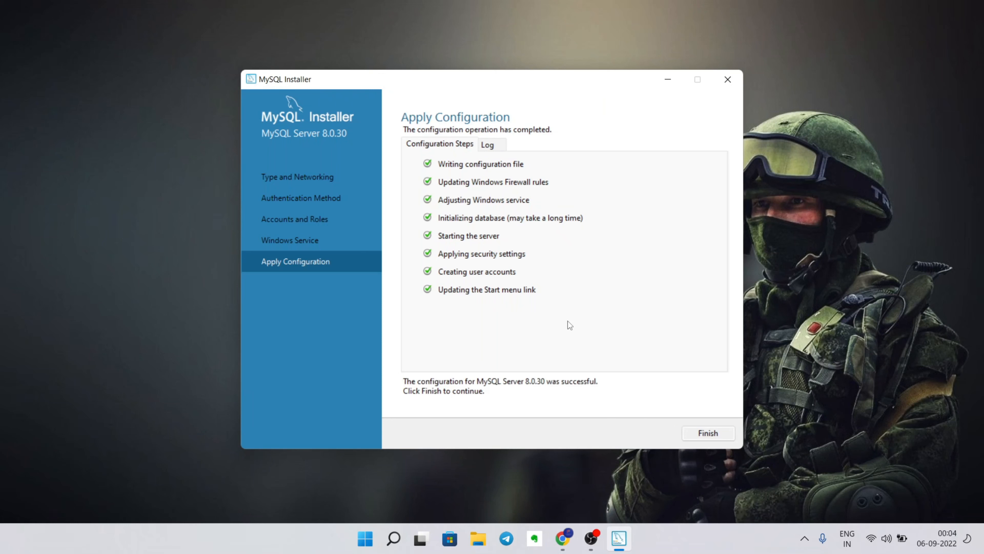
pyautogui.click(712, 434)
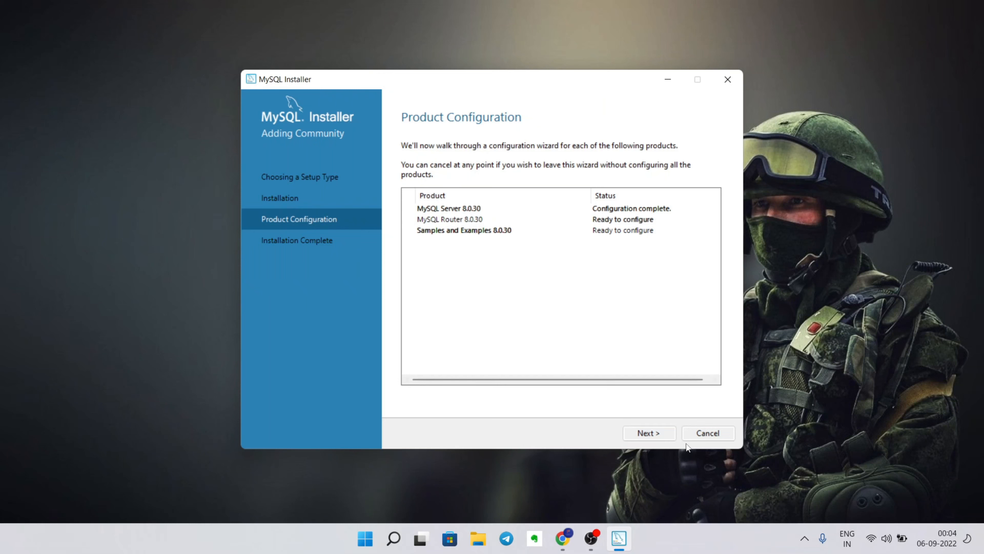
# - Finish the MySQL Router 8.0.30 setup without bootstrapping, after capturing a screenshot of the screen
pyautogui.click(653, 436)
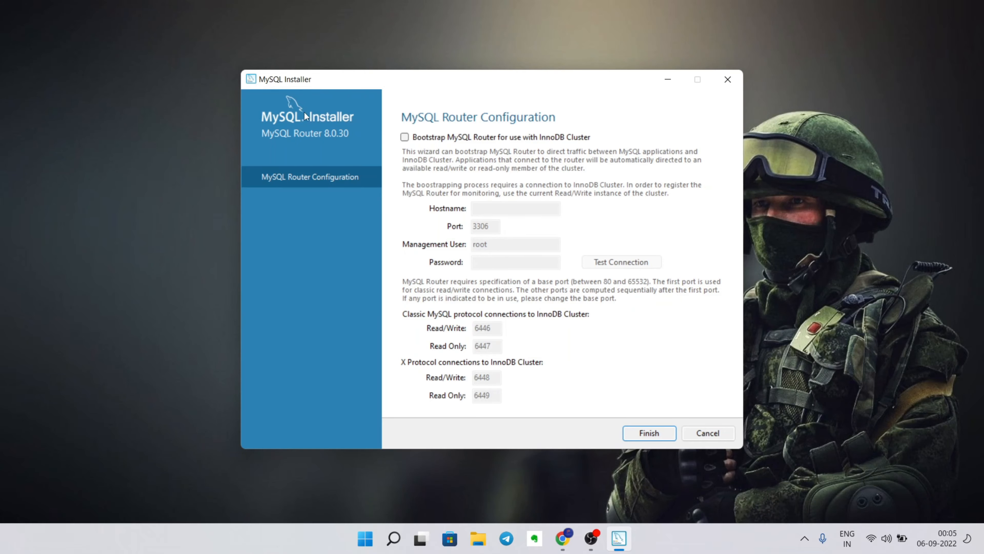
pyautogui.press('super+shift+s')
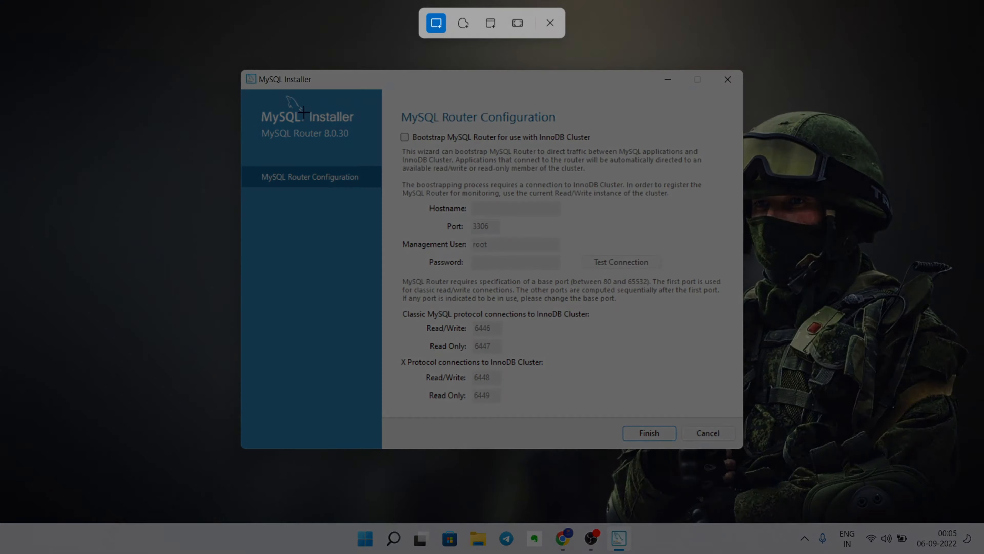
pyautogui.moveTo(225, 39); pyautogui.dragTo(761, 469)
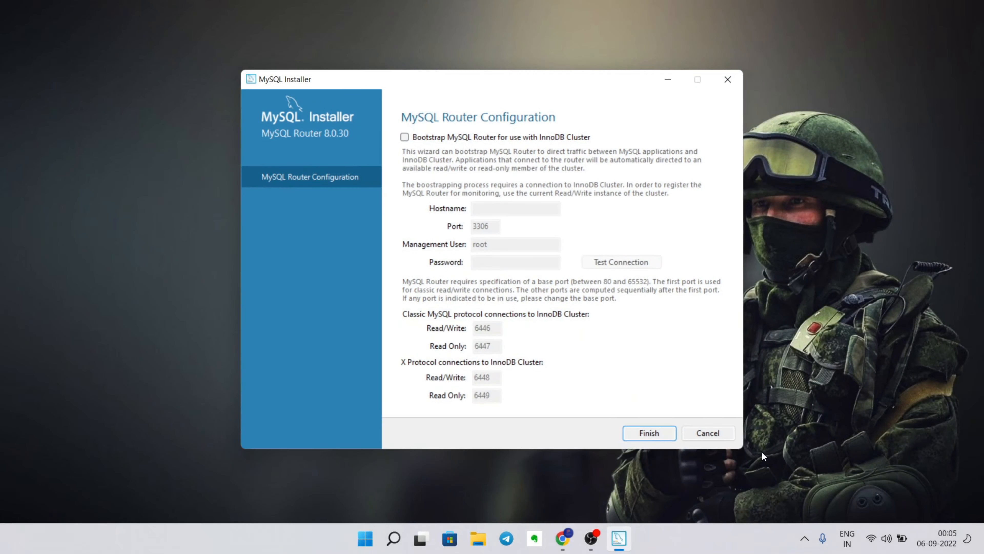
pyautogui.click(658, 434)
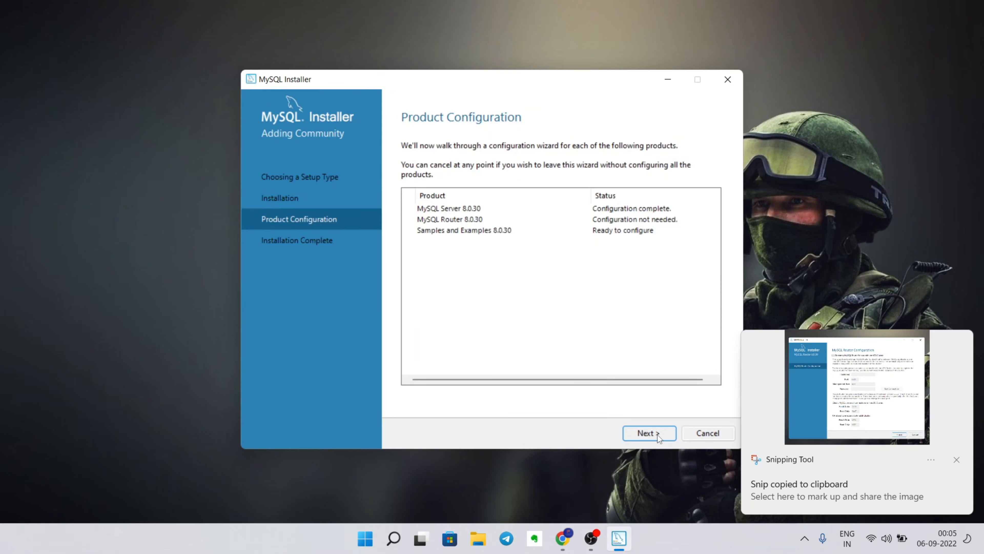
# - For Samples and Examples, enter the root password and check the connection to the server
pyautogui.click(658, 435)
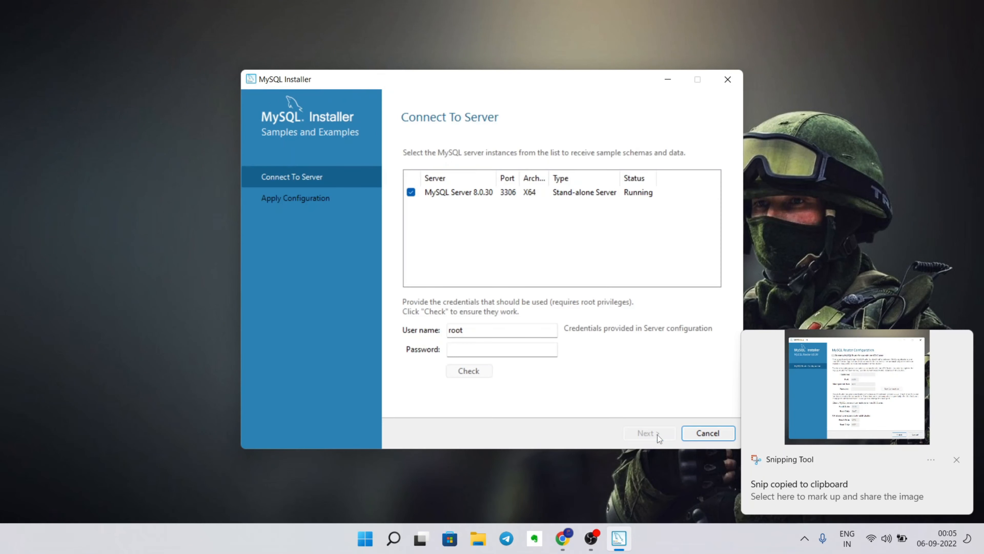
pyautogui.click(485, 352)
pyautogui.write('123456')
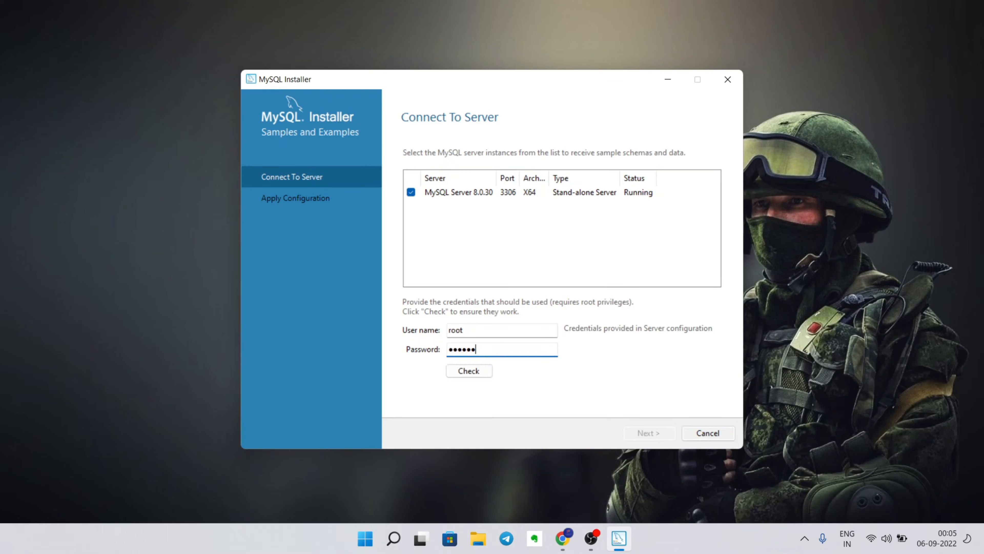
pyautogui.click(478, 371)
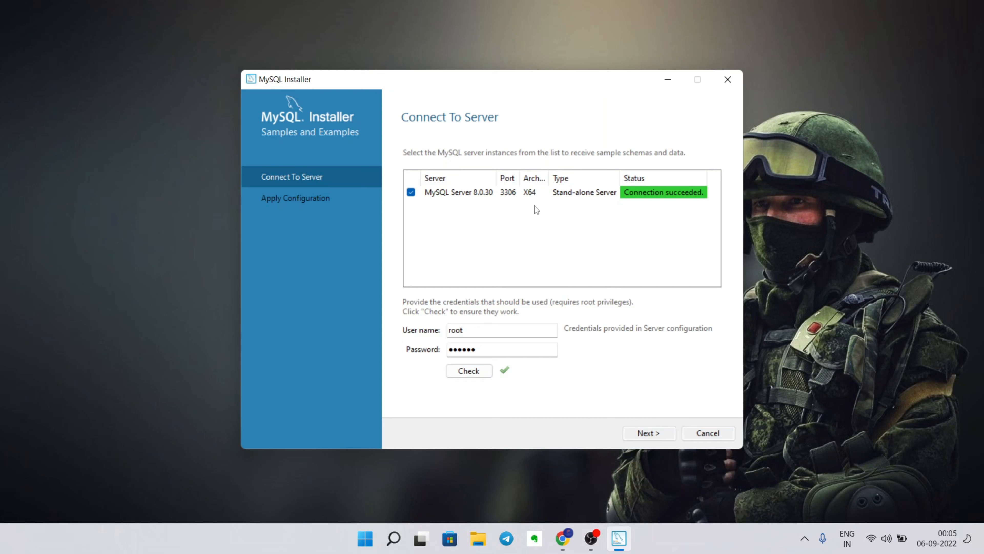
# - Confirm the MySQL Server 8.0.30 connection status, then execute and finish the sample schema configuration
pyautogui.click(534, 191)
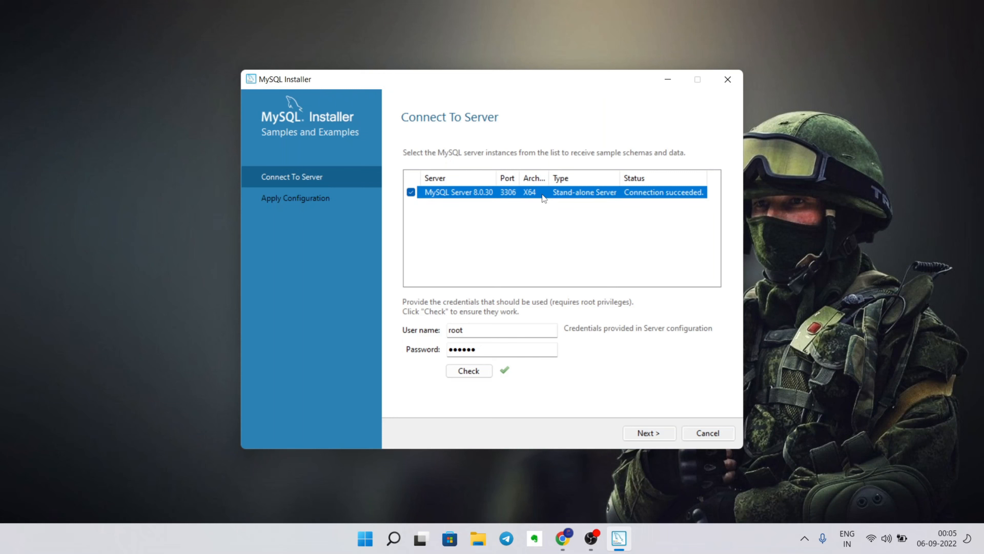
pyautogui.click(534, 264)
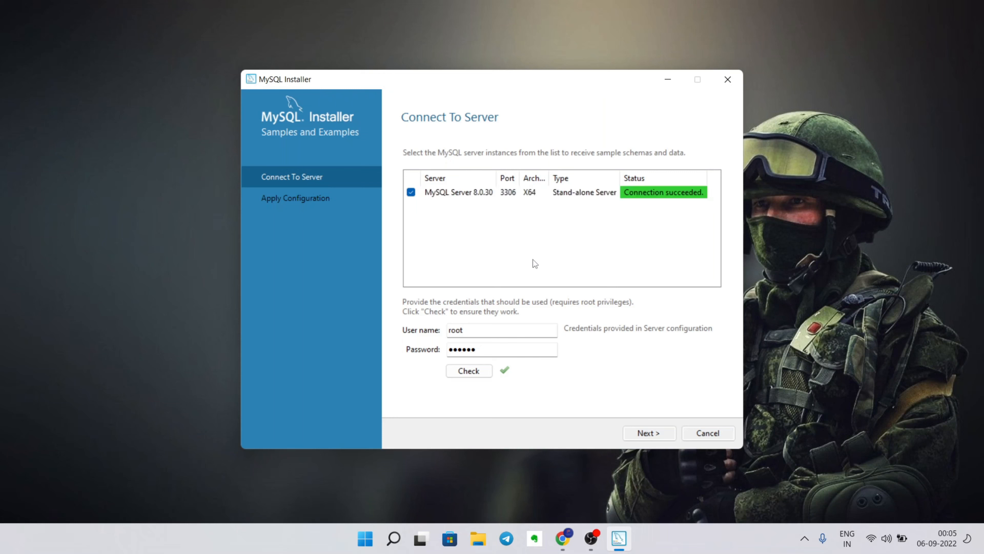
pyautogui.click(648, 432)
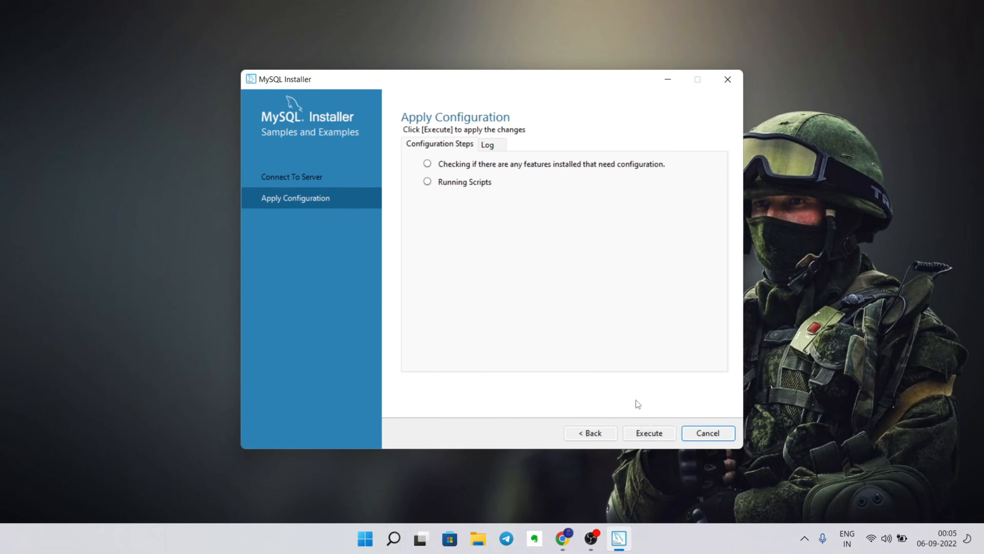
pyautogui.click(655, 433)
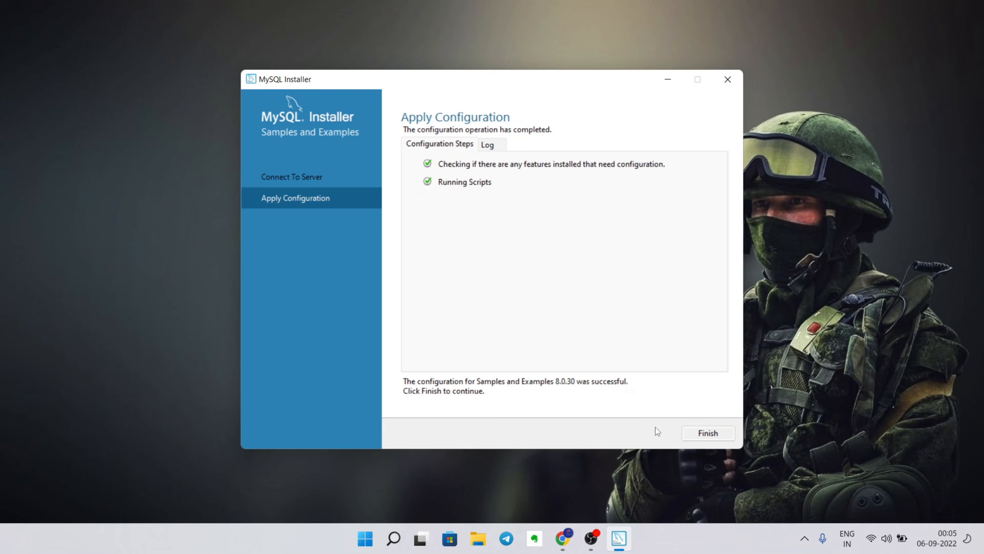
pyautogui.click(712, 435)
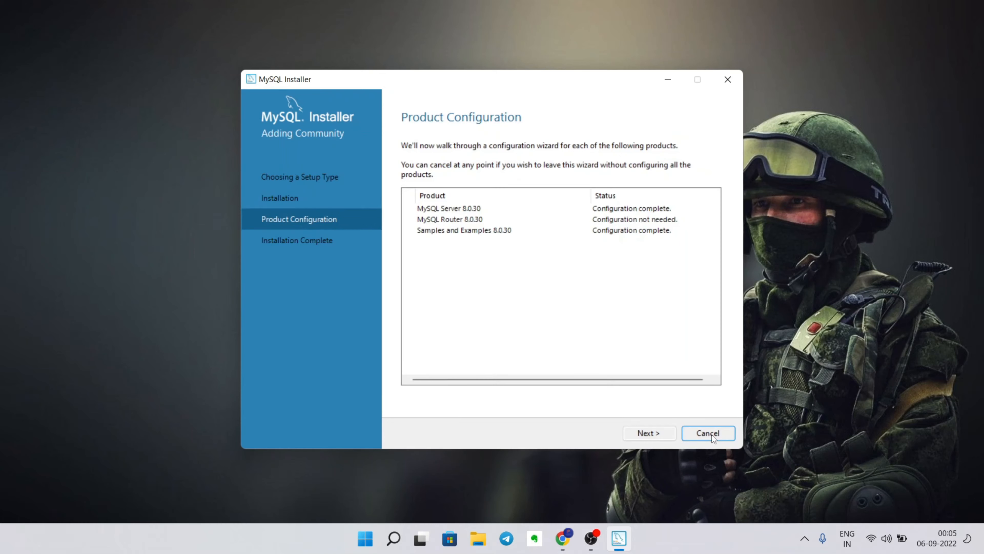
# - Complete the installation with Start Workbench and Start Shell both left checked
pyautogui.click(662, 432)
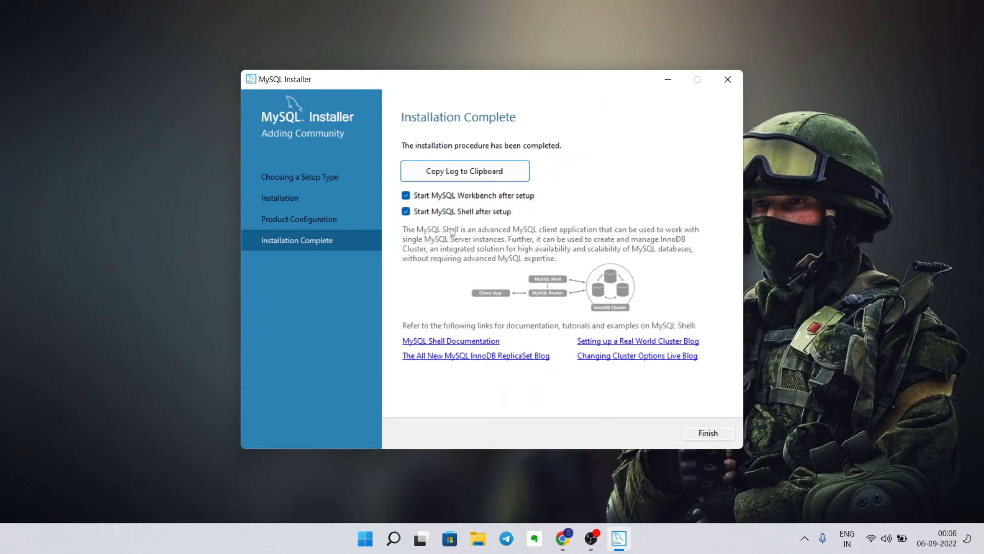
pyautogui.click(708, 433)
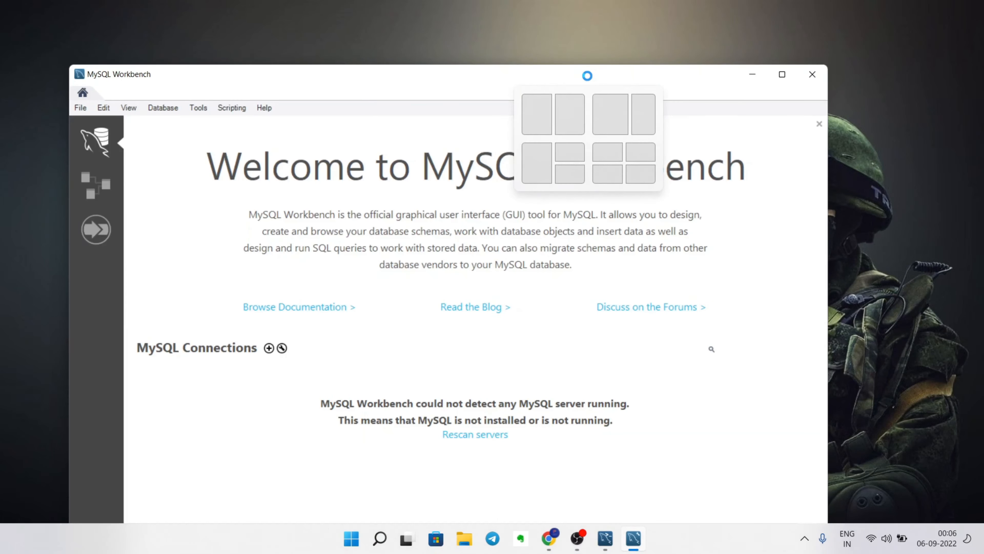
# - Connect Workbench to Local instance MySQL80 as root with its password, then close Workbench
pyautogui.click(782, 74)
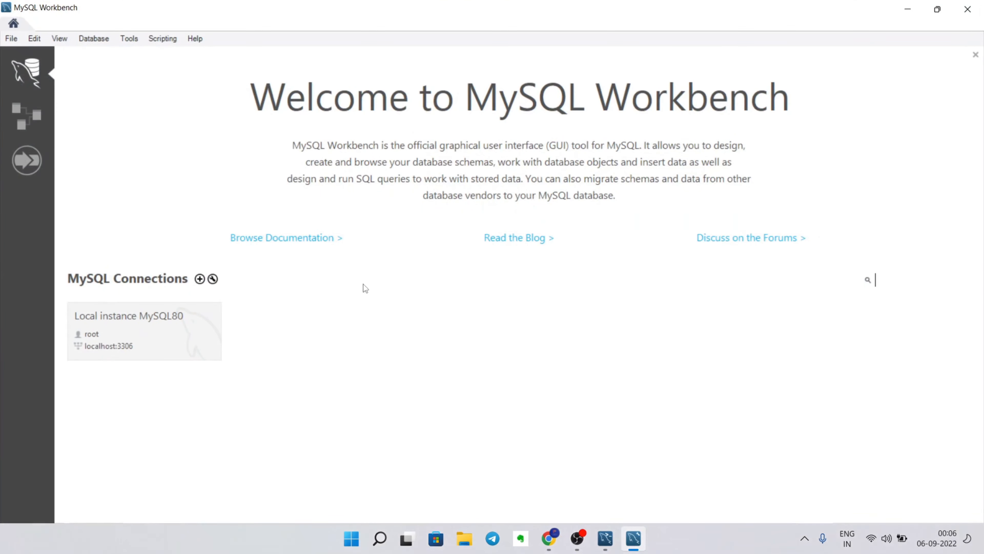
pyautogui.click(136, 332)
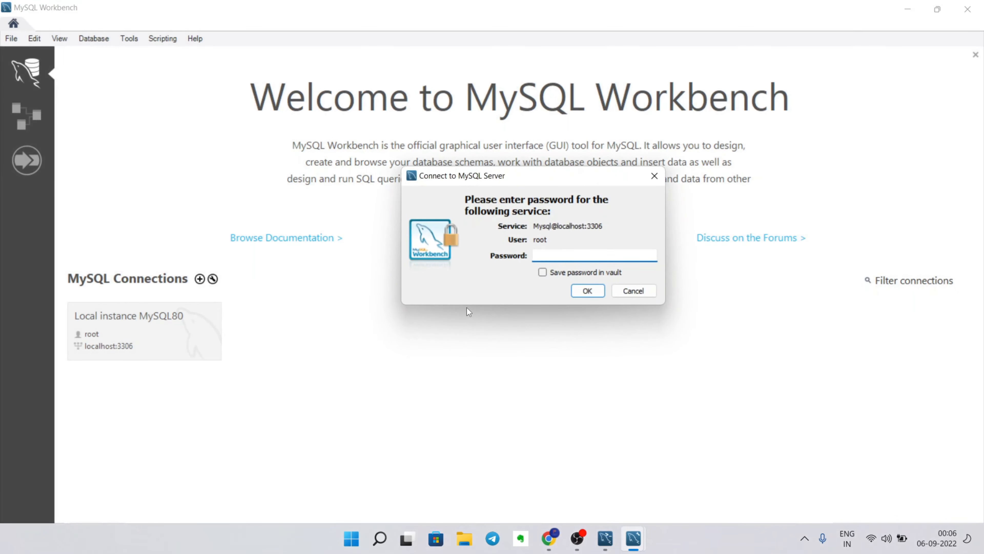
pyautogui.write('******')
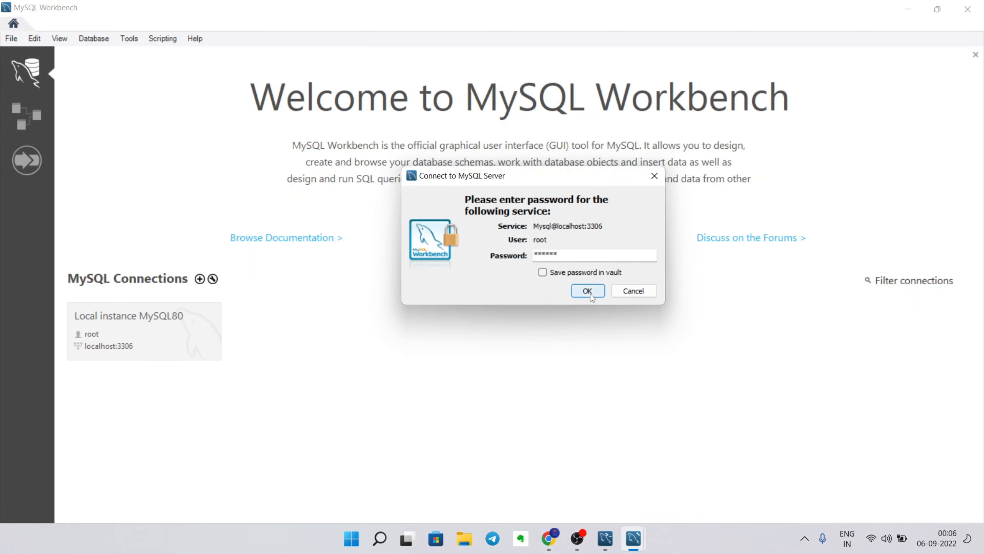
pyautogui.click(589, 292)
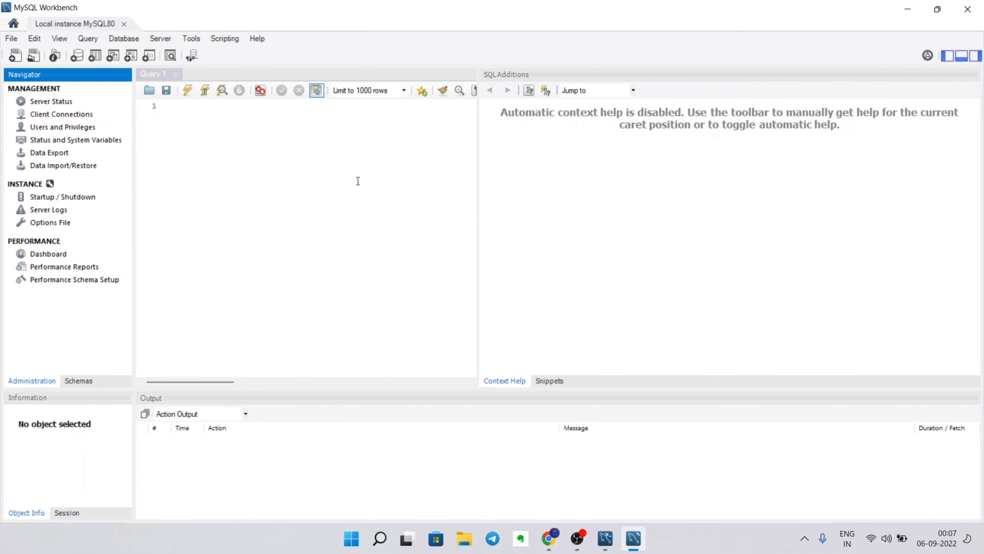
pyautogui.click(968, 9)
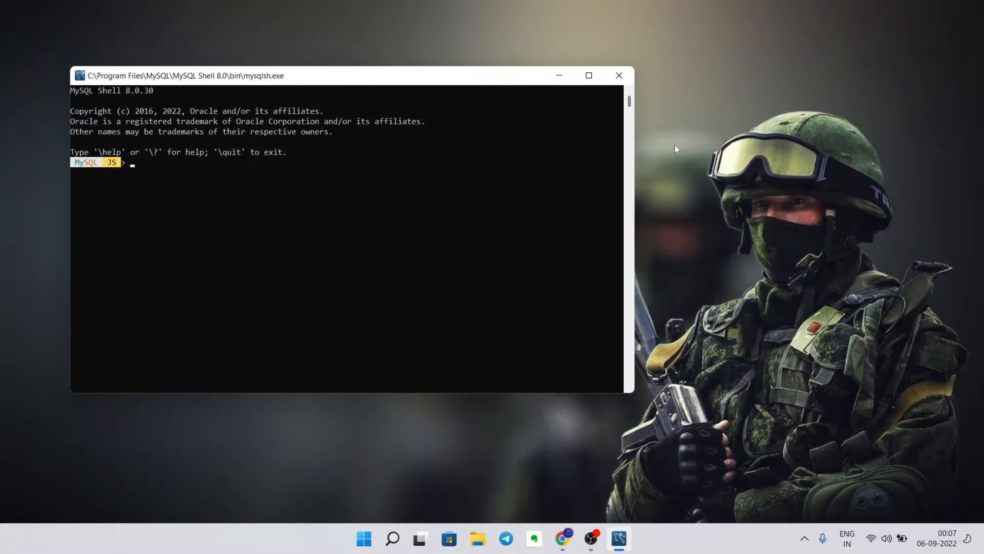
# - Run \help in the full-screen MySQL Shell, review the listing, then switch to Telegram
pyautogui.click(589, 75)
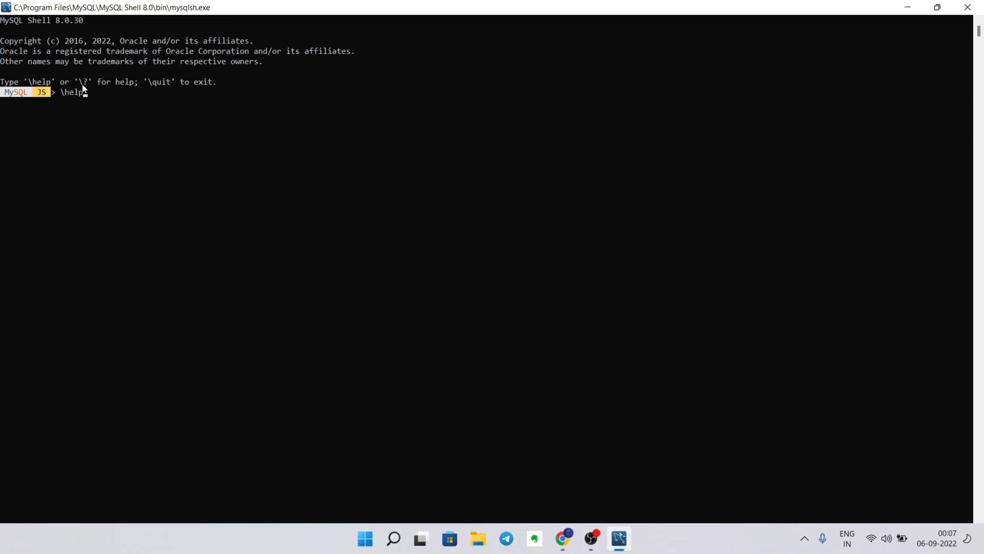
pyautogui.press('Return')
pyautogui.scroll(12, 83, 89)
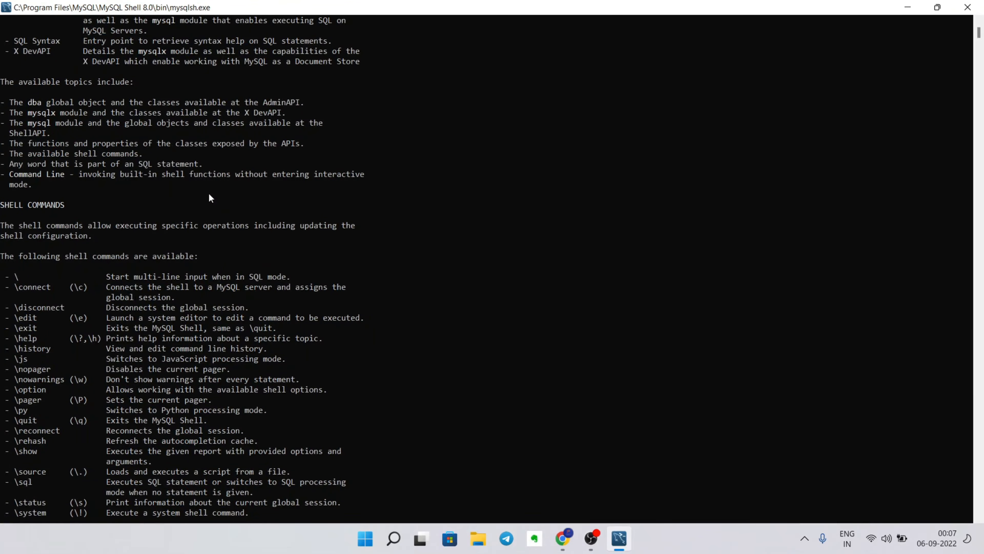
pyautogui.scroll(6, 210, 196)
pyautogui.scroll(-18, 210, 195)
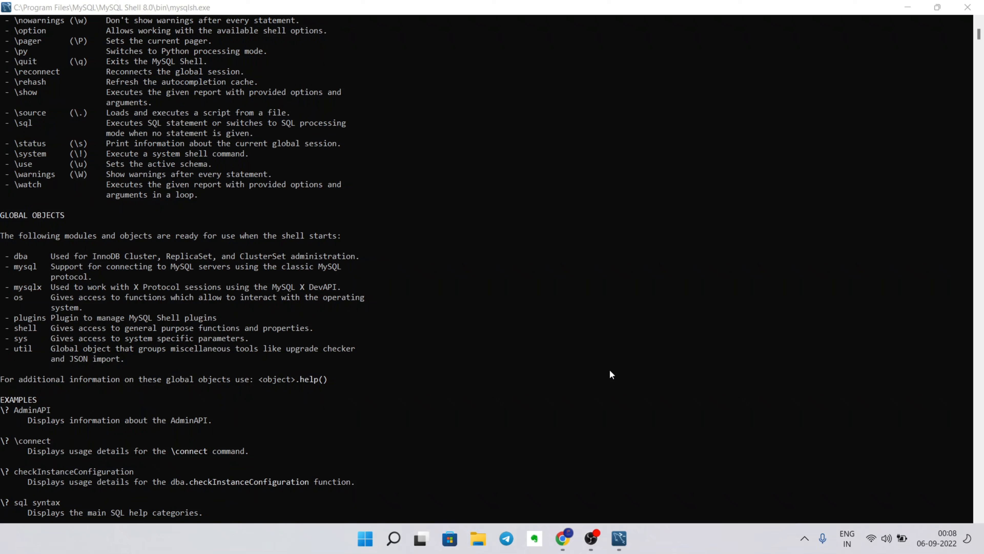
pyautogui.click(652, 235)
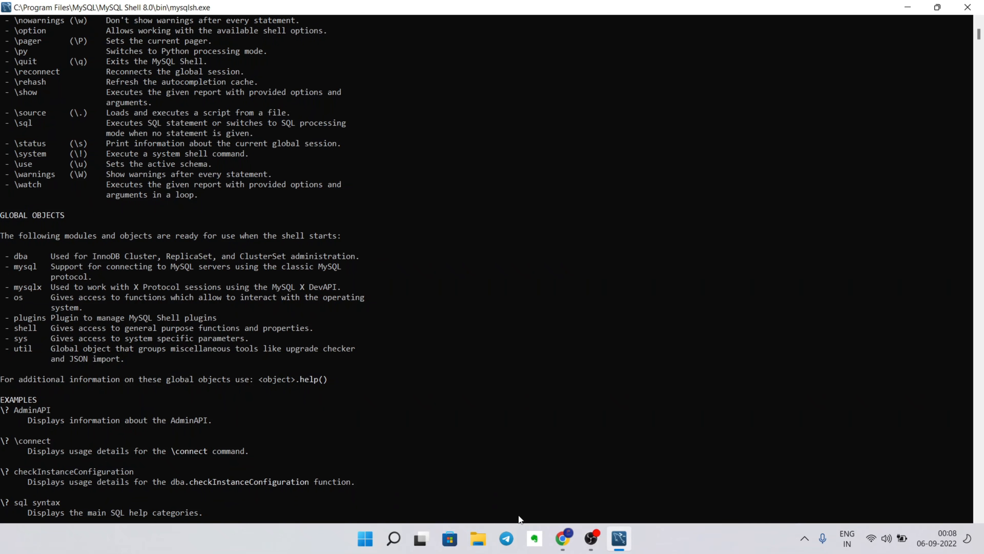
pyautogui.click(508, 538)
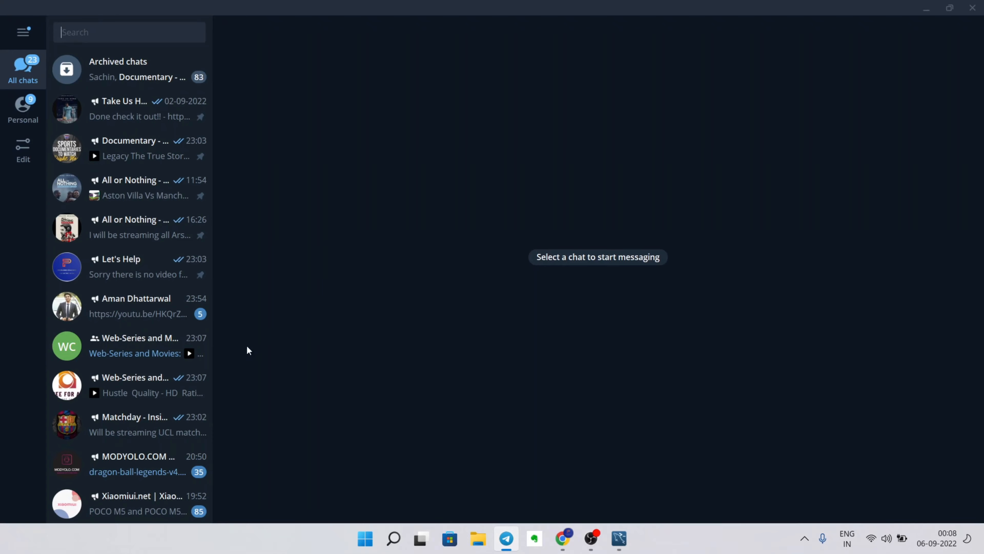
# - Open the pinned linktr.ee/Problemscracked link from the Let's Help channel in Chrome
pyautogui.click(189, 270)
pyautogui.scroll(2, 613, 285)
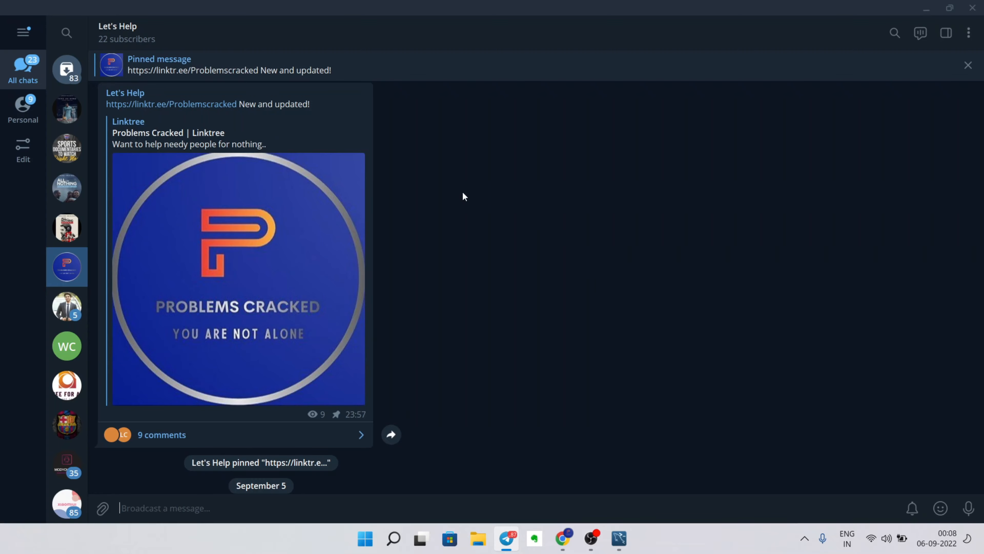
pyautogui.click(189, 103)
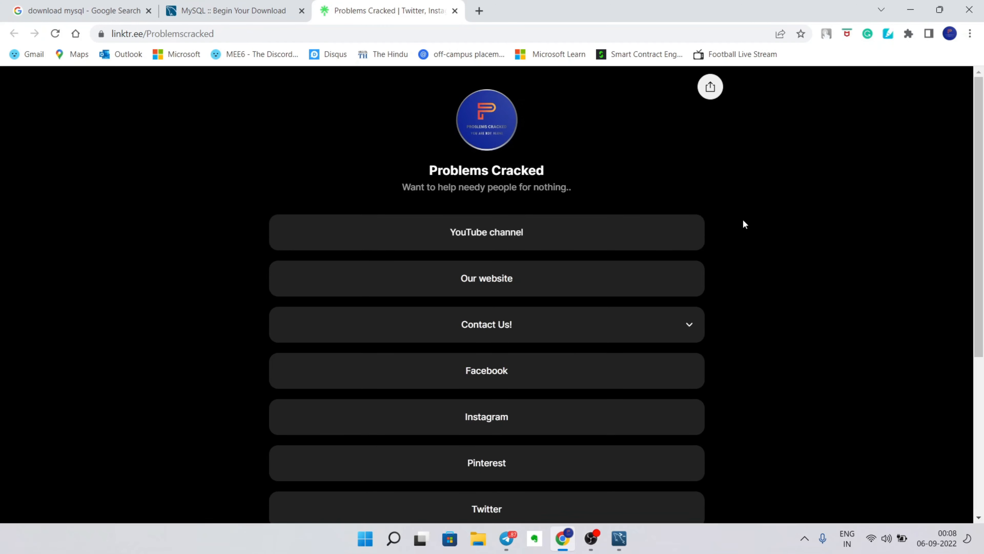
# - Expand the Contact Us! form on the Problems Cracked Linktree page and scroll to the social links
pyautogui.scroll(-2, 745, 218)
pyautogui.scroll(2, 745, 218)
pyautogui.scroll(-2, 694, 222)
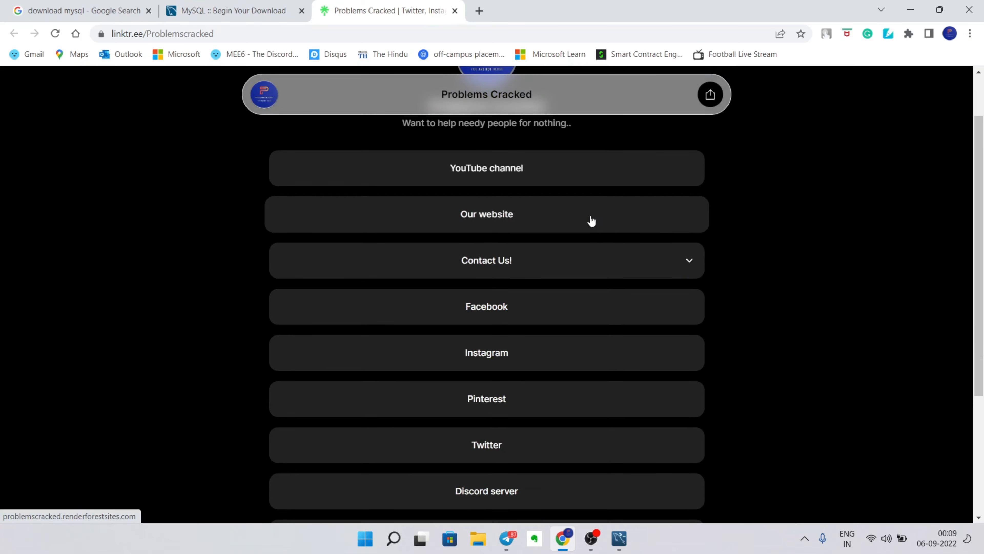
pyautogui.click(694, 264)
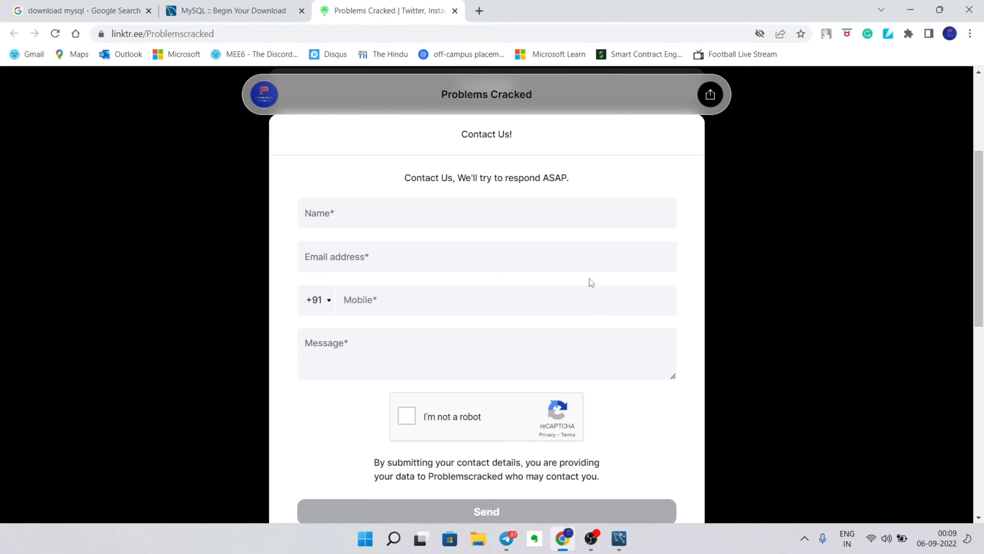
pyautogui.scroll(-2, 792, 198)
pyautogui.scroll(-6, 792, 198)
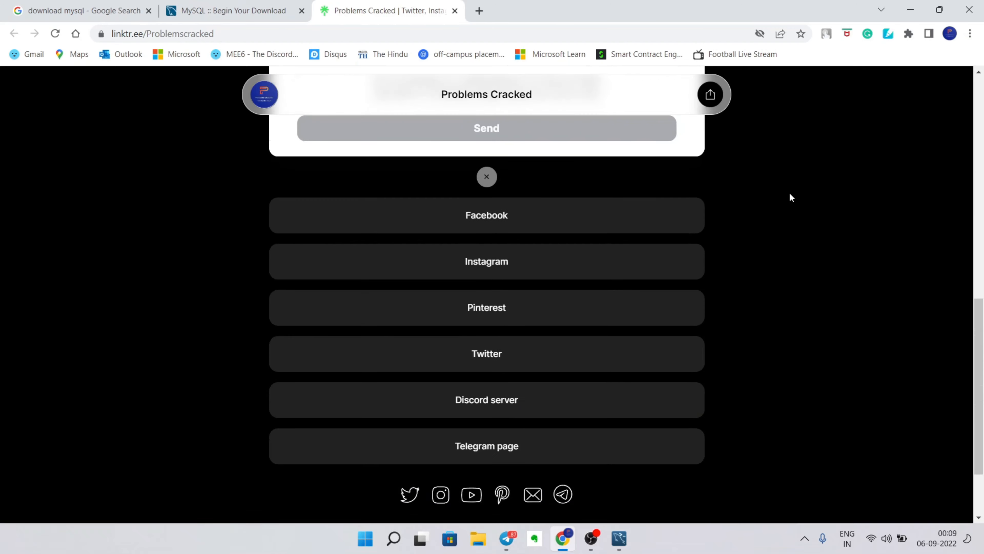